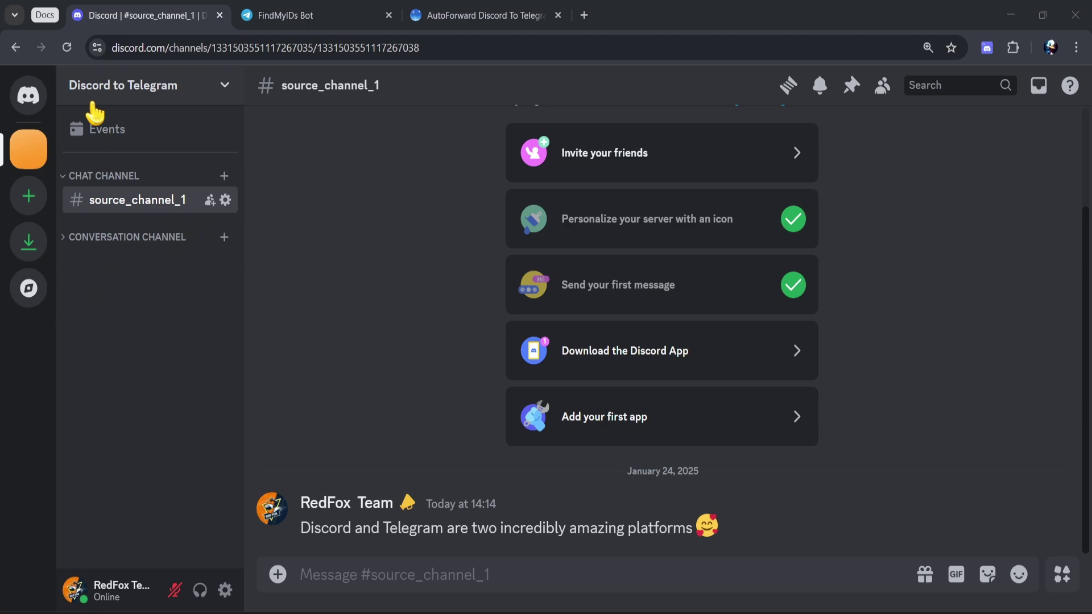
Switch to the AutoForward dashboard, which has no forwarding tasks yet
{"action": "left_click", "coordinate": [478, 15]}
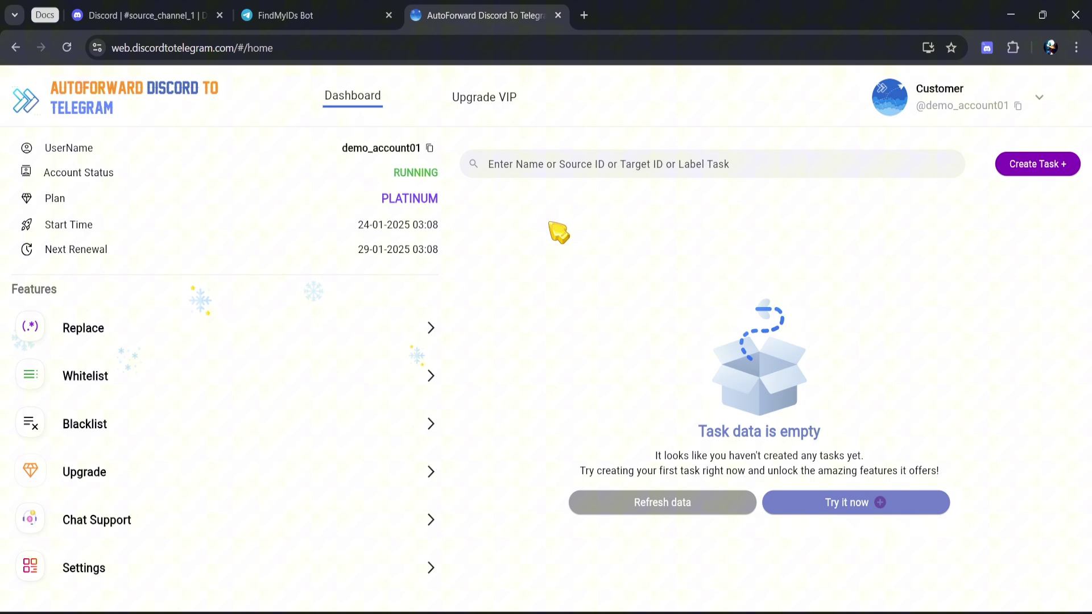
{"action": "left_click", "coordinate": [342, 21]}
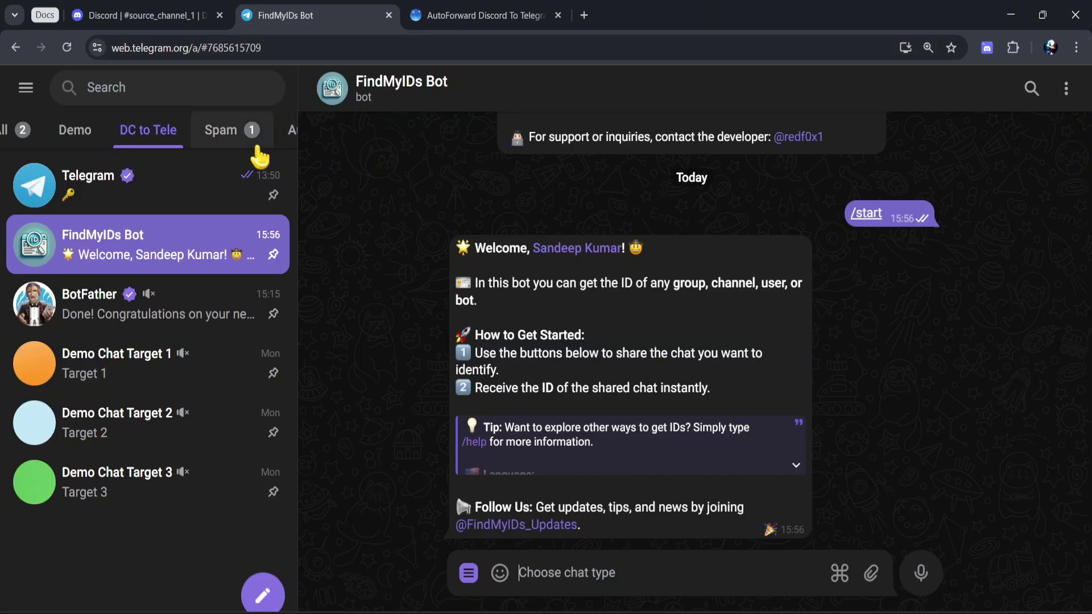
{"action": "left_click", "coordinate": [186, 318]}
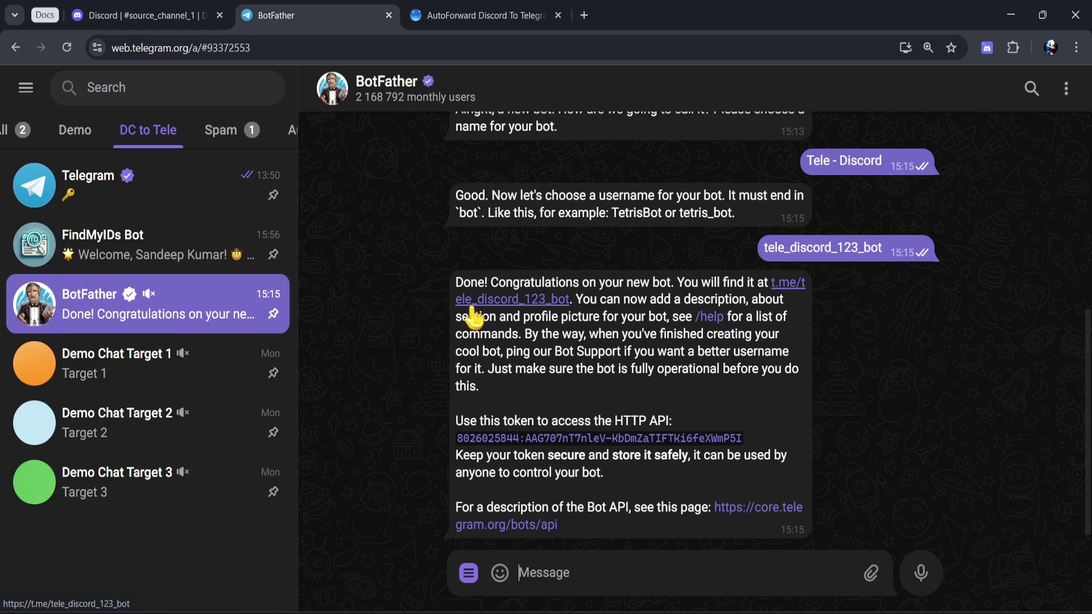
{"action": "left_click", "coordinate": [517, 303]}
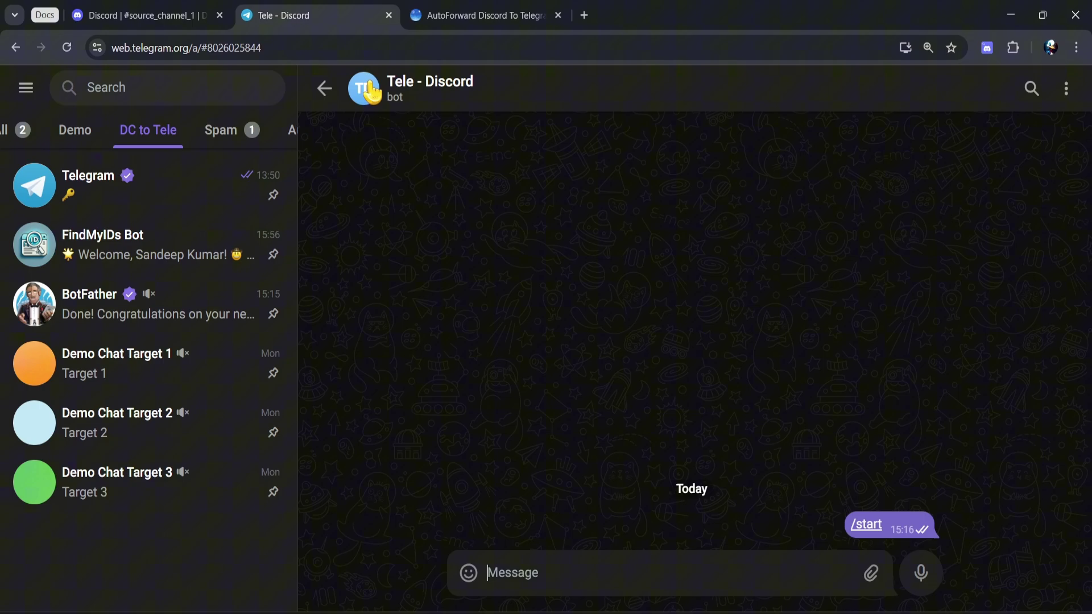
{"action": "left_click", "coordinate": [367, 91]}
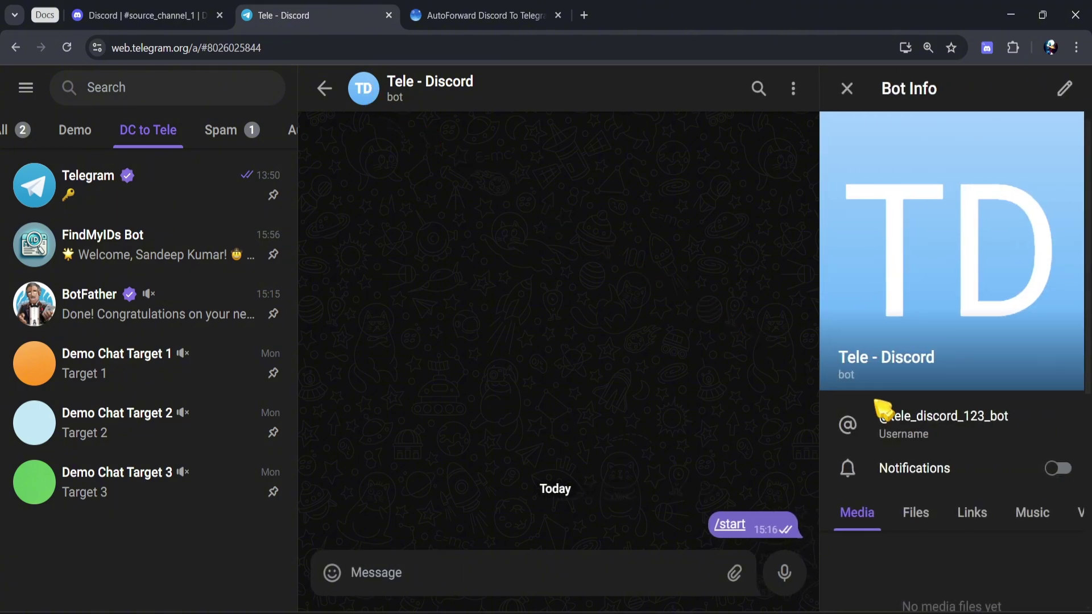
{"action": "left_click", "coordinate": [925, 430]}
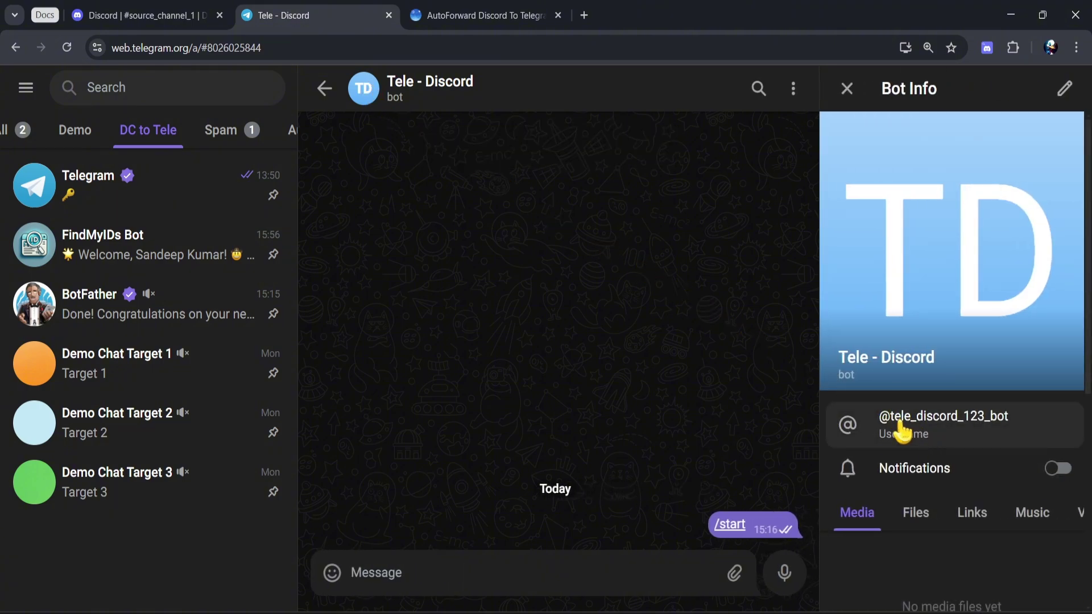
{"action": "mouse_move", "coordinate": [117, 386]}
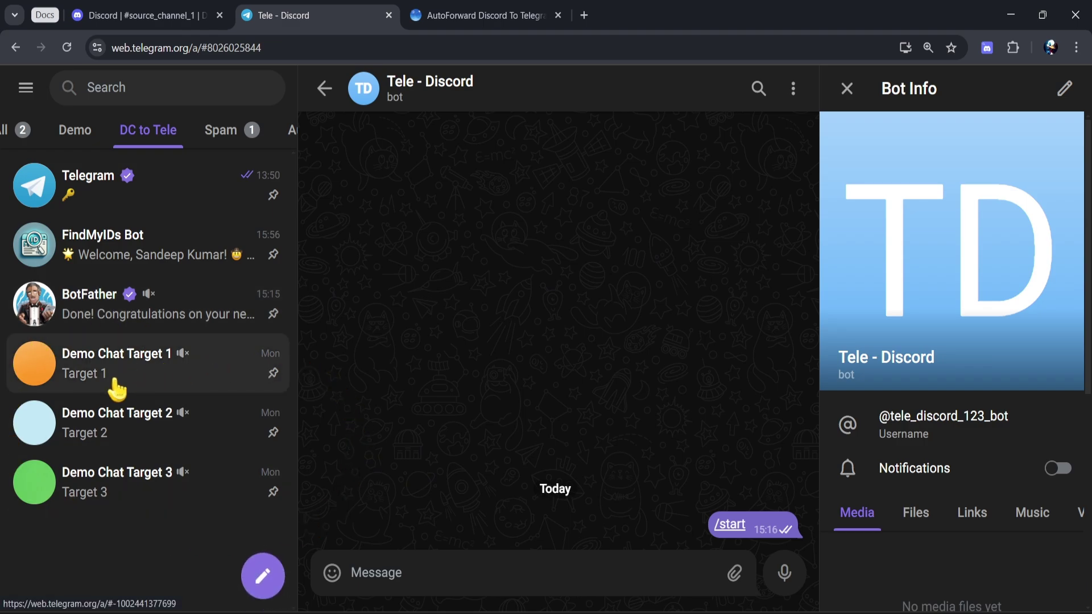
Add the Tele - Discord bot to Demo Chat Target 1's administrators list
{"action": "left_click", "coordinate": [117, 390]}
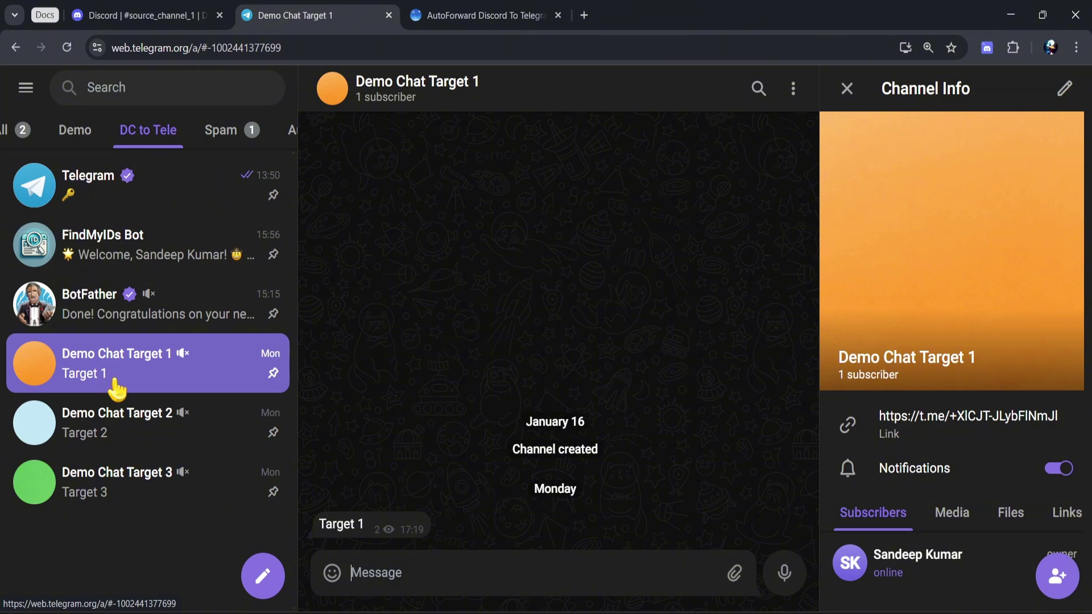
{"action": "left_click", "coordinate": [1063, 89]}
{"action": "scroll", "coordinate": [989, 256], "scroll_direction": "down", "scroll_amount": 3}
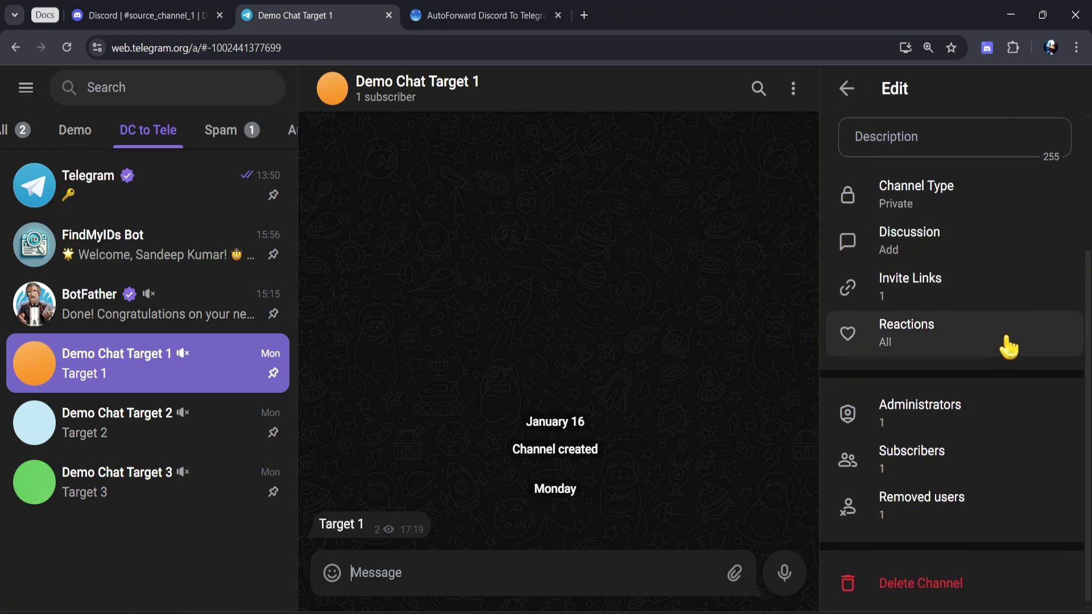
{"action": "left_click", "coordinate": [949, 422]}
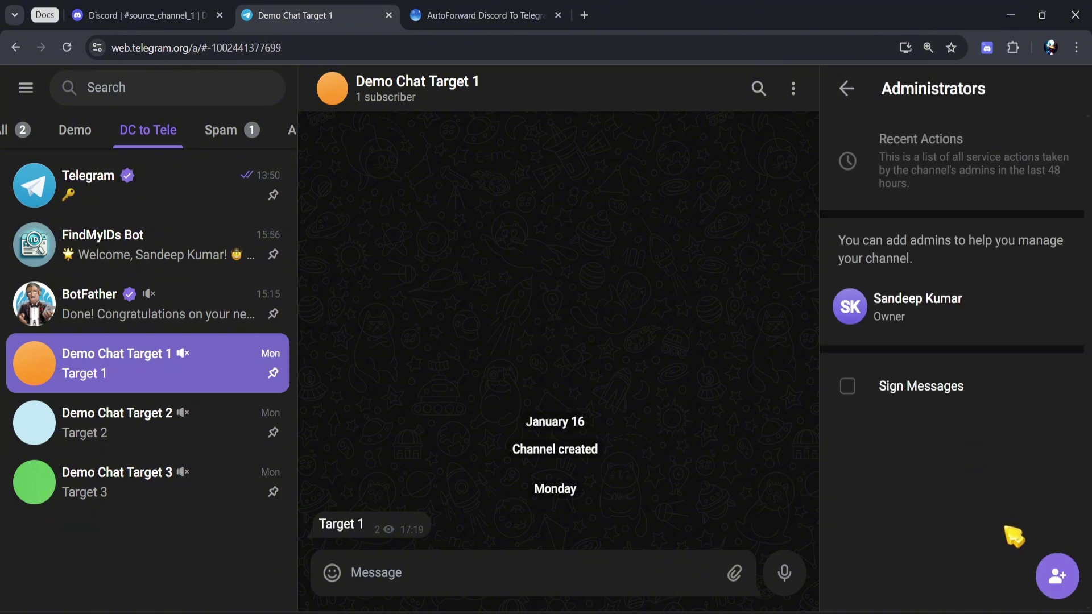
{"action": "left_click", "coordinate": [1058, 577]}
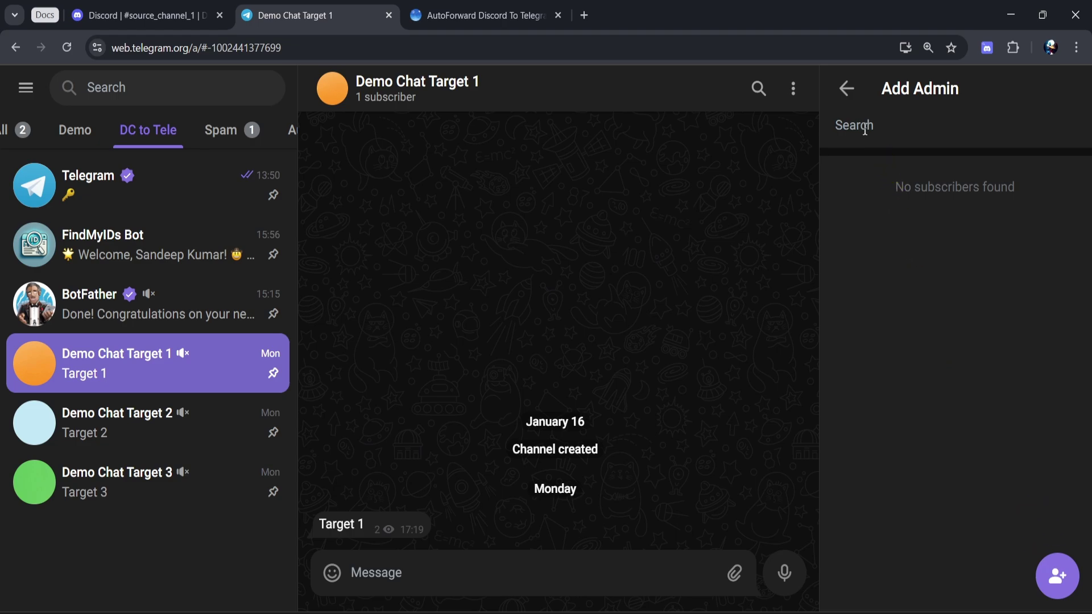
{"action": "type", "text": "@tele_discord_123_bot"}
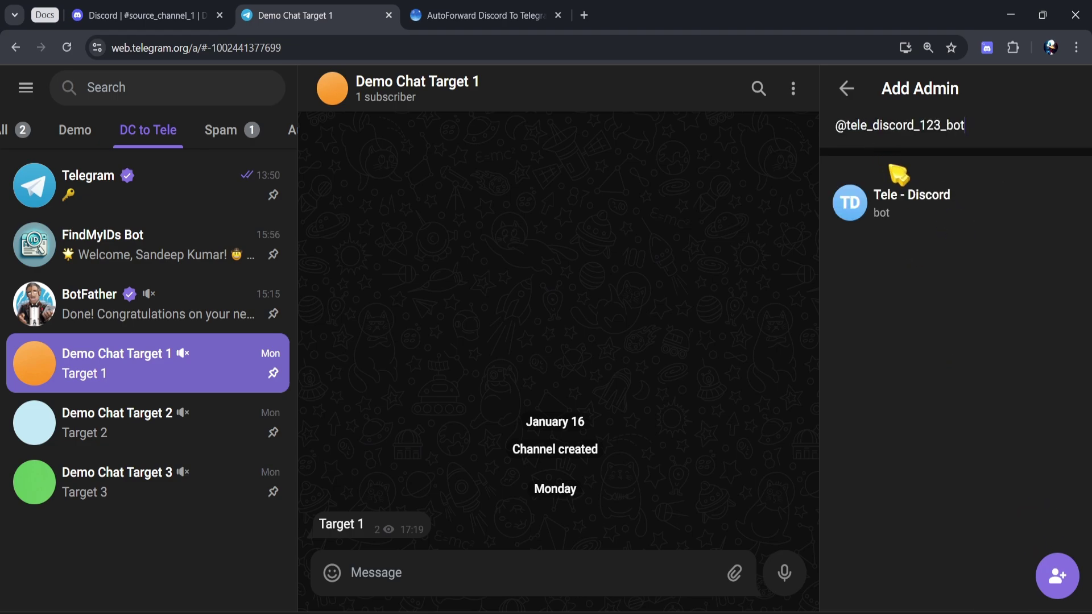
{"action": "left_click", "coordinate": [928, 219]}
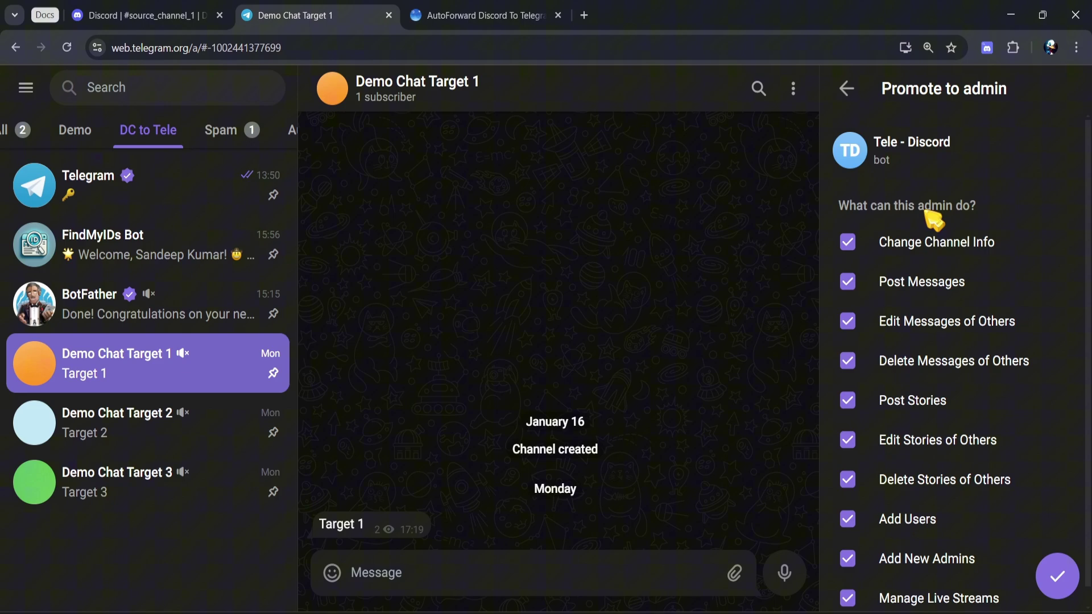
{"action": "left_click", "coordinate": [1058, 576]}
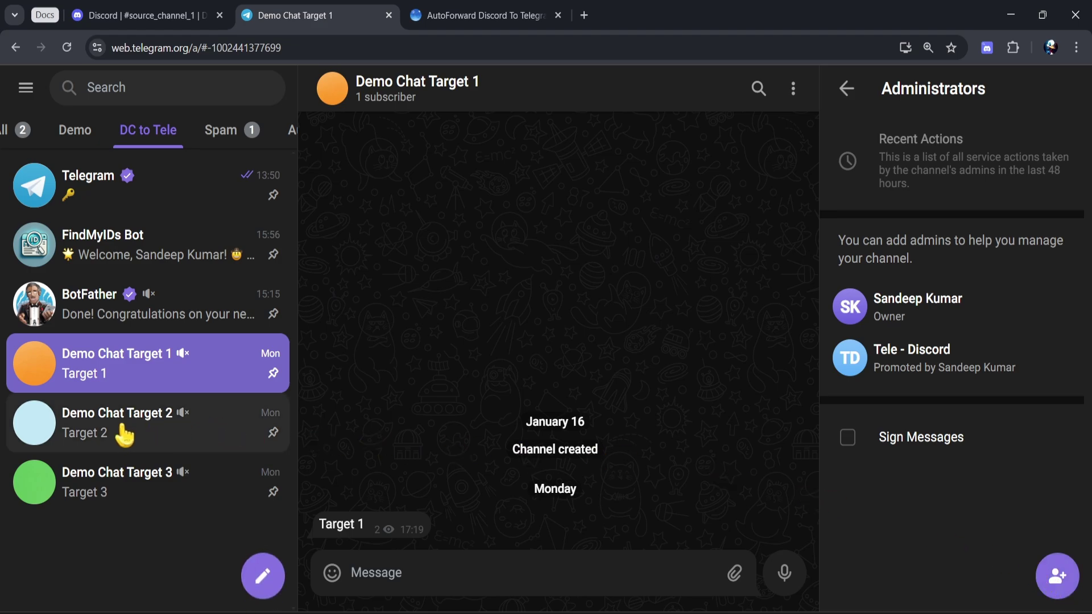
Make the Tele - Discord bot an administrator of Demo Chat Target 2 using the pasted username
{"action": "left_click", "coordinate": [88, 431]}
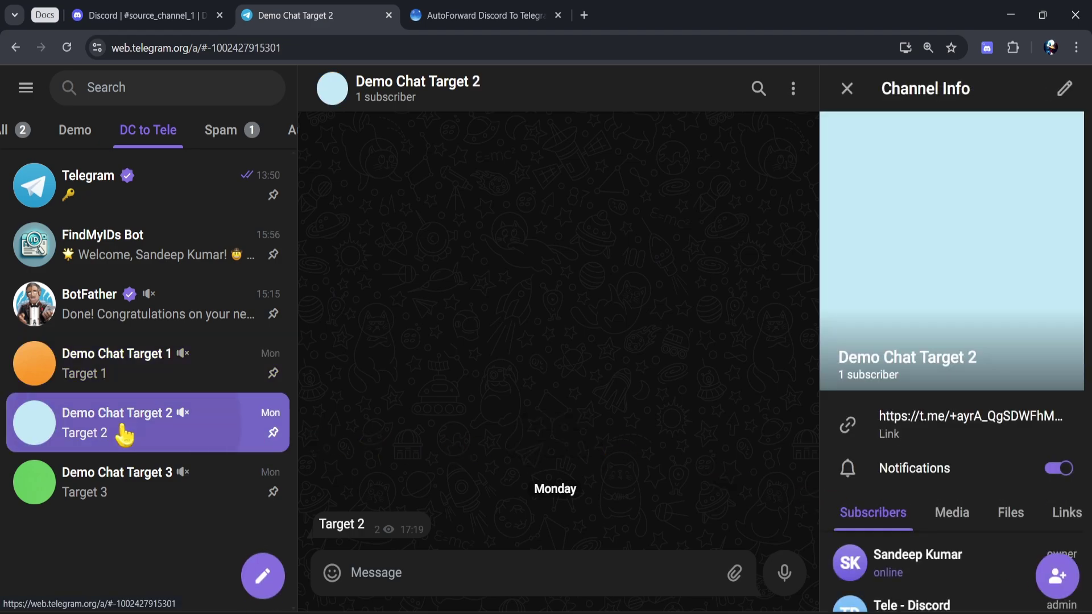
{"action": "left_click", "coordinate": [1066, 92]}
{"action": "scroll", "coordinate": [958, 415], "scroll_direction": "down", "scroll_amount": 3}
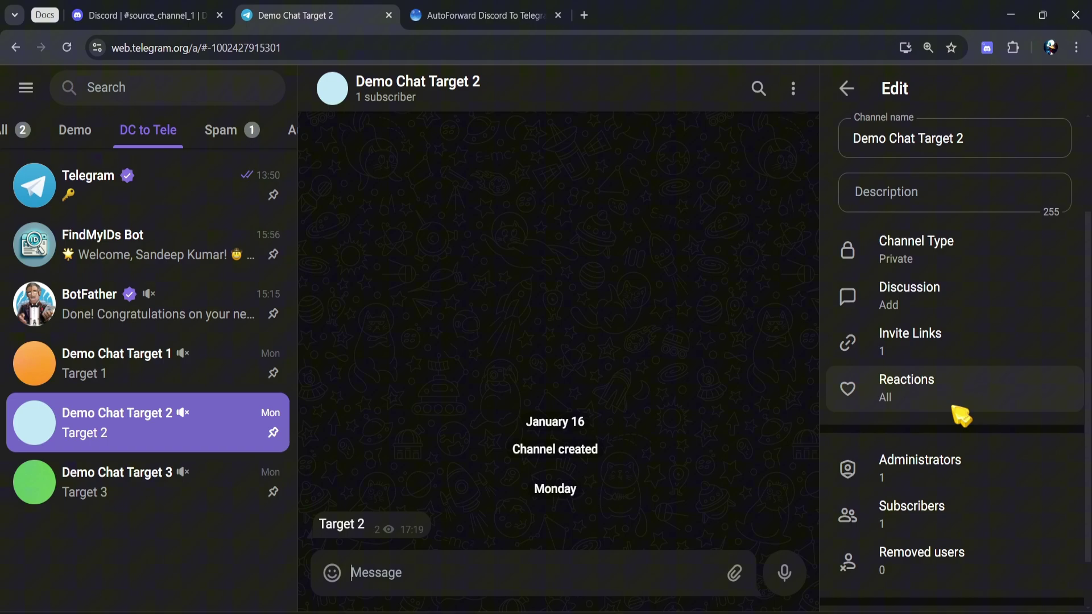
{"action": "left_click", "coordinate": [944, 423]}
{"action": "left_click", "coordinate": [1056, 577]}
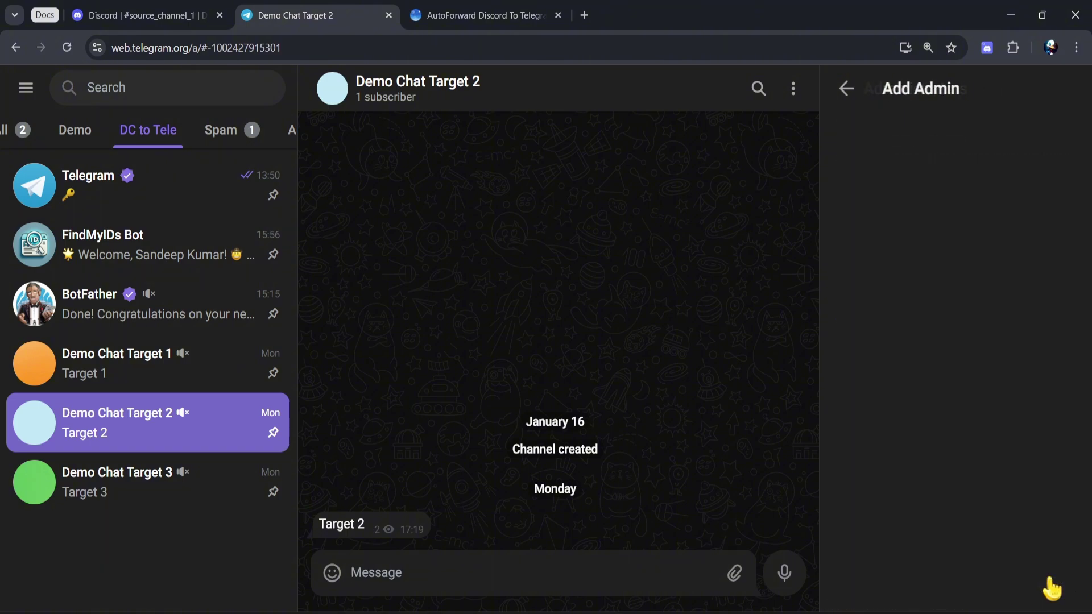
{"action": "key", "text": "ctrl+v"}
{"action": "left_click", "coordinate": [917, 220]}
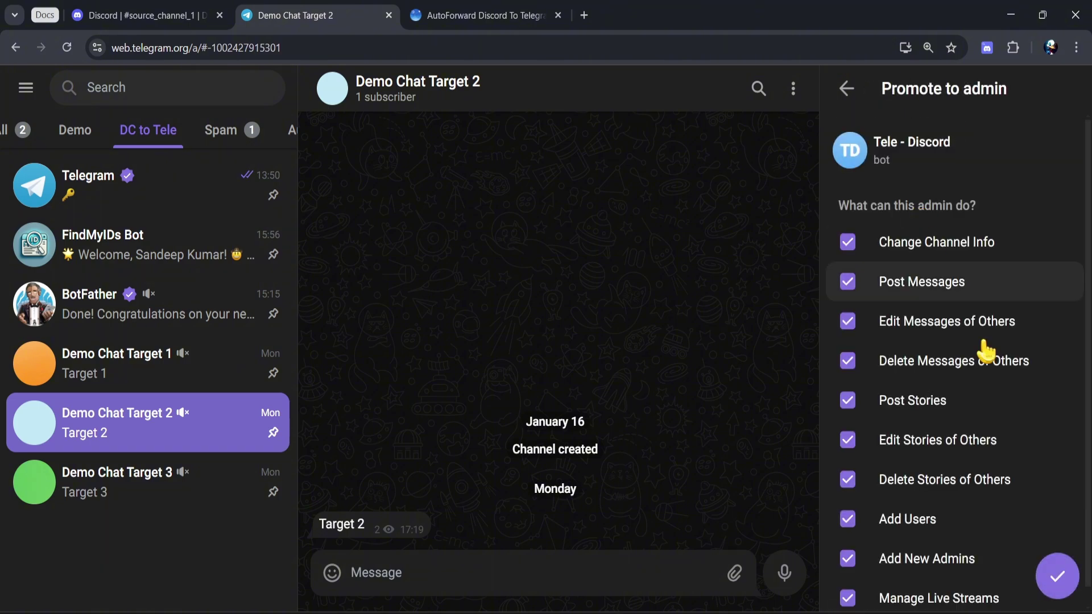
{"action": "left_click", "coordinate": [1056, 576]}
Make the bot an administrator of Demo Chat Target 3, then revisit Targets 2 and 1
{"action": "left_click", "coordinate": [120, 502]}
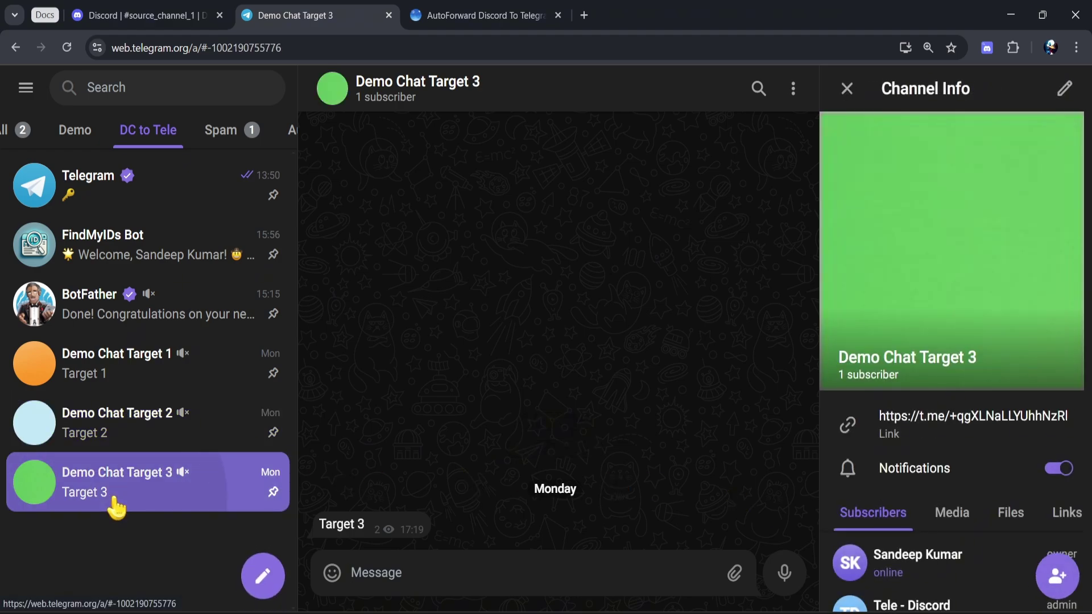
{"action": "left_click", "coordinate": [1061, 88]}
{"action": "scroll", "coordinate": [967, 478], "scroll_direction": "down", "scroll_amount": 3}
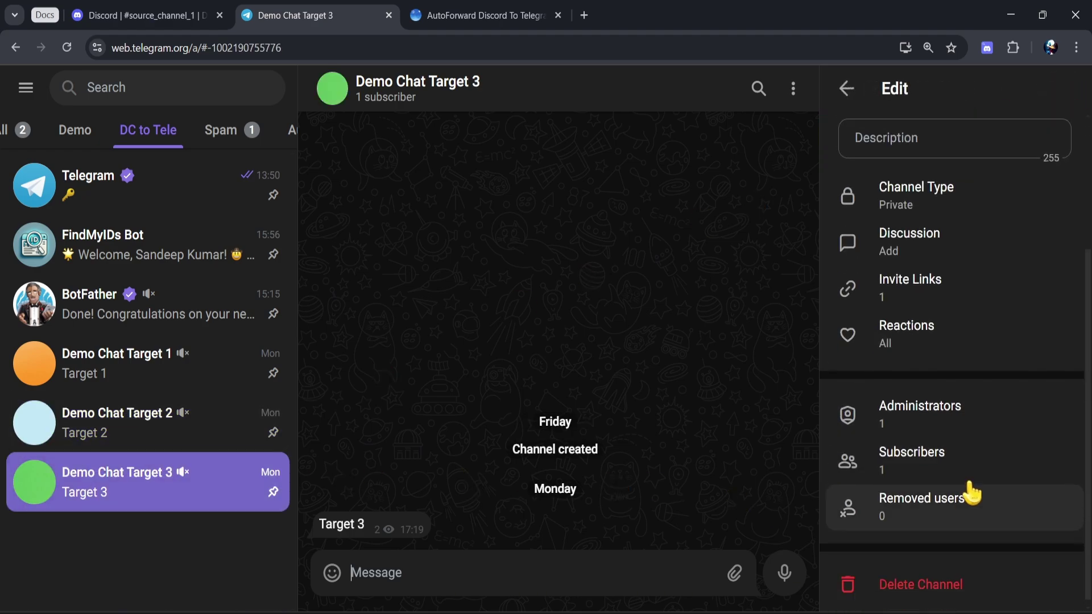
{"action": "left_click", "coordinate": [953, 413]}
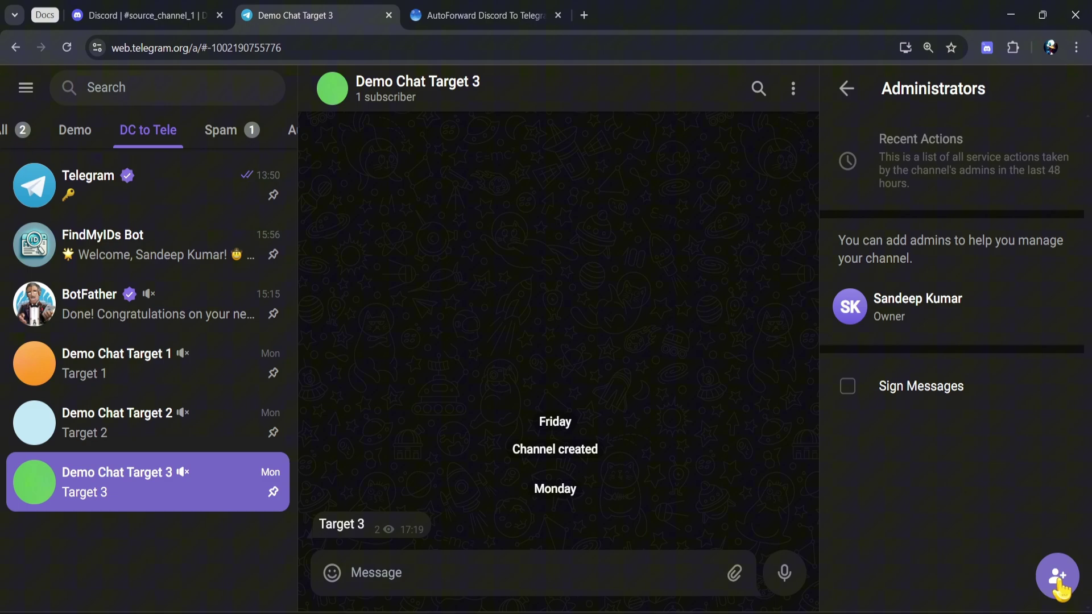
{"action": "left_click", "coordinate": [1056, 576]}
{"action": "left_click", "coordinate": [930, 205]}
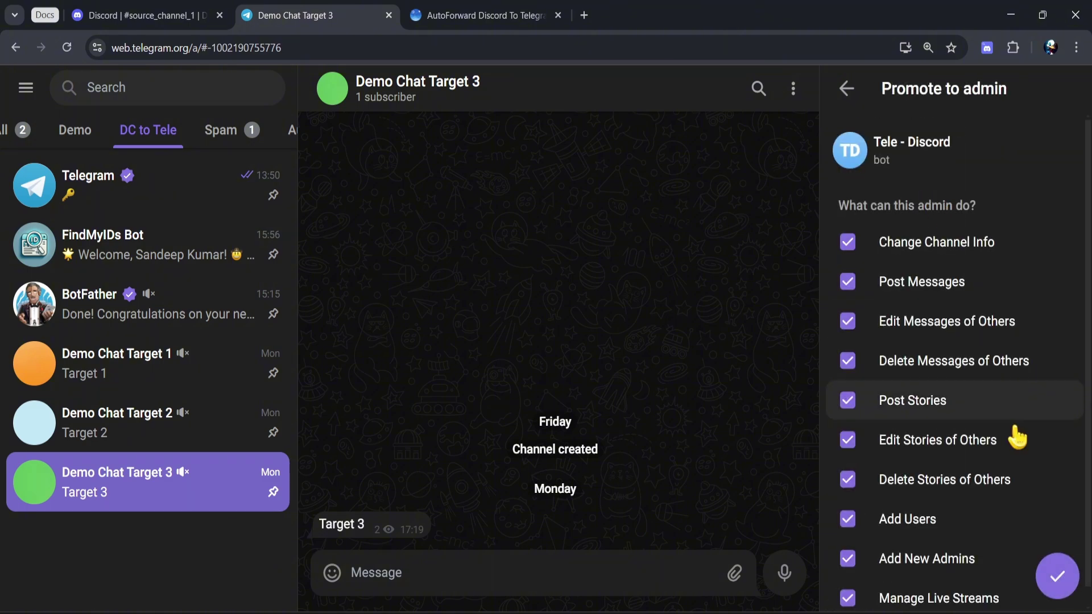
{"action": "left_click", "coordinate": [1058, 580]}
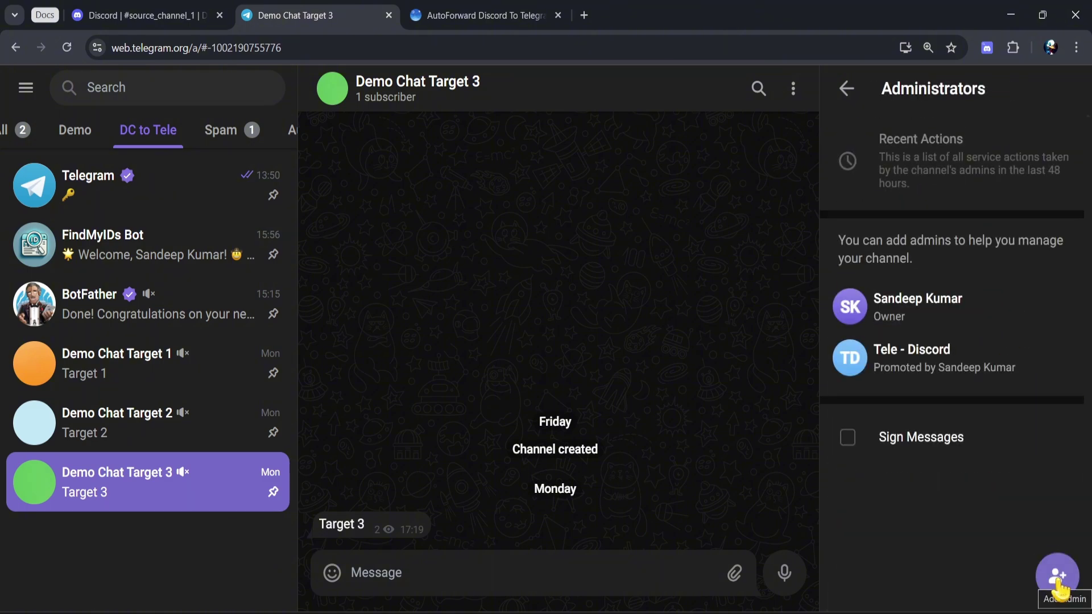
{"action": "left_click", "coordinate": [845, 89]}
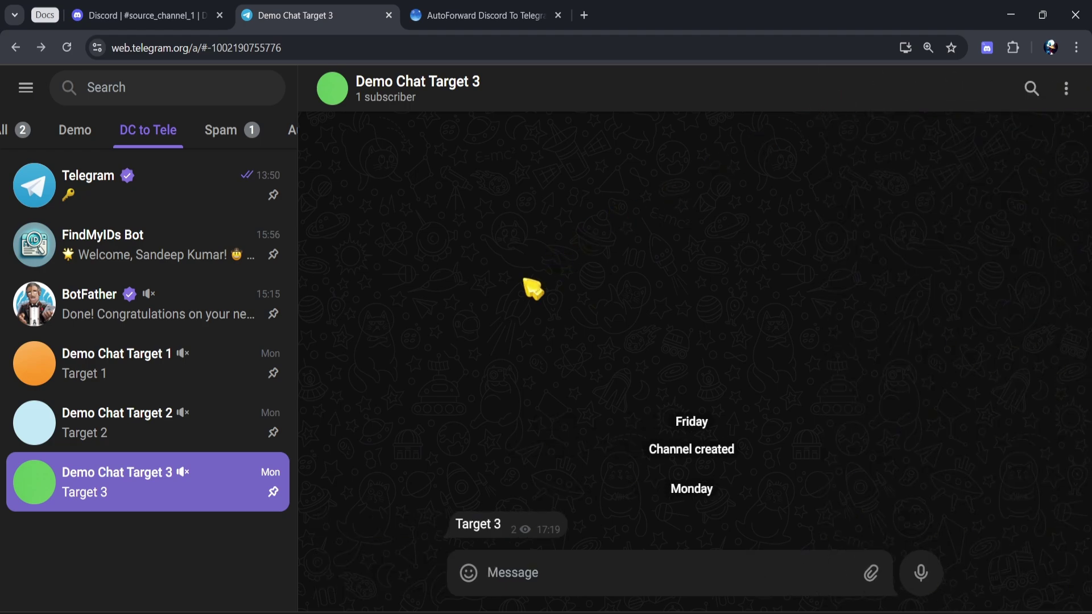
{"action": "left_click", "coordinate": [192, 399]}
{"action": "left_click", "coordinate": [191, 358]}
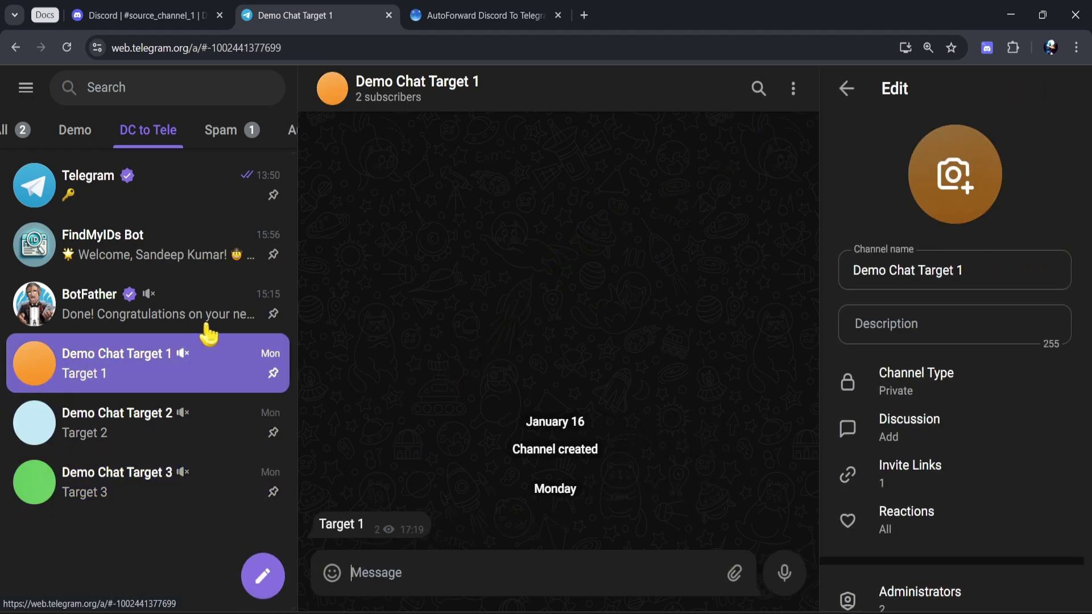
Start a new forwarding task and enter the label demo_task01
{"action": "left_click", "coordinate": [477, 18]}
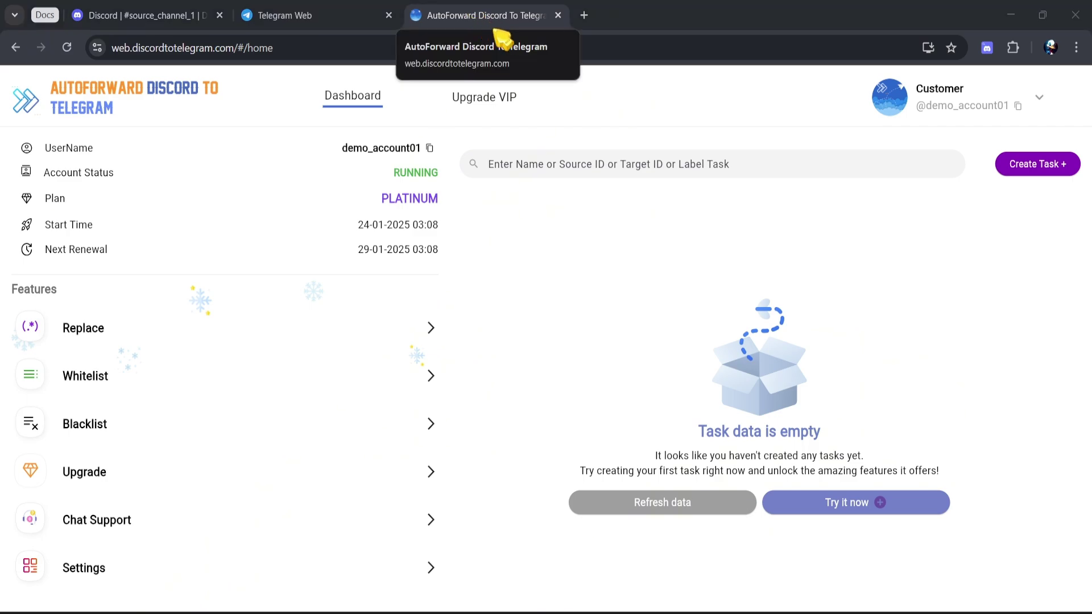
{"action": "left_click", "coordinate": [1028, 170]}
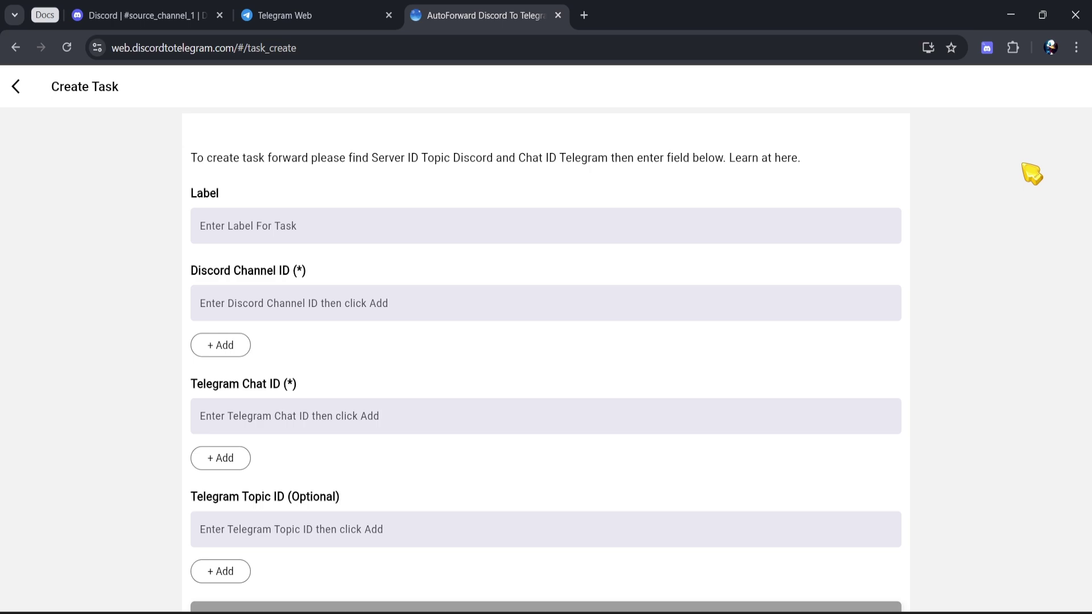
{"action": "left_click", "coordinate": [390, 224]}
{"action": "type", "text": "demo_"}
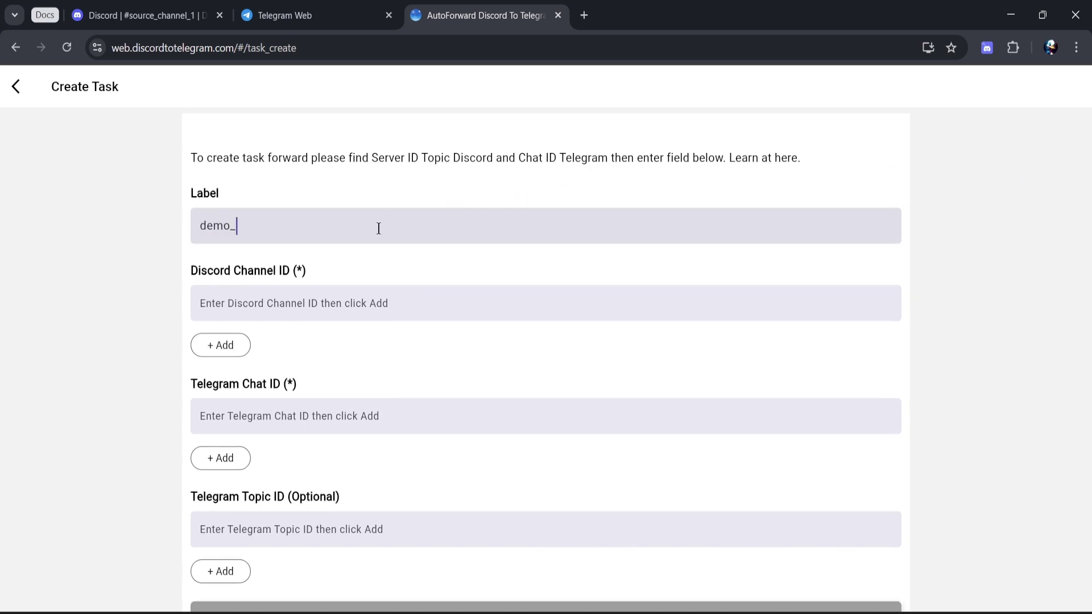
{"action": "type", "text": "task01"}
{"action": "left_click", "coordinate": [376, 268]}
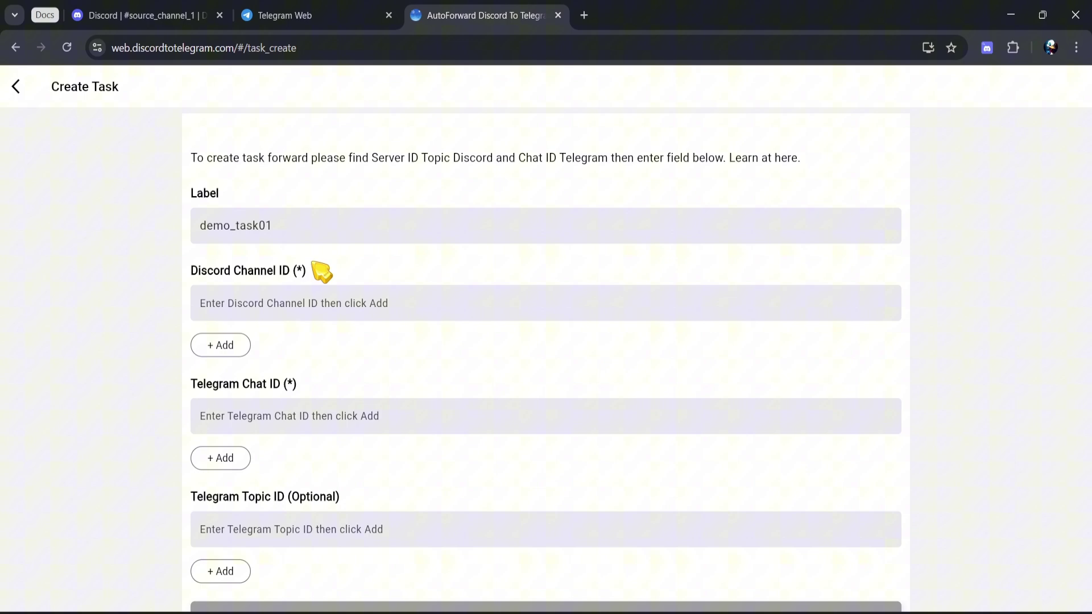
Send /getid in Discord's source_channel_1 and copy the reported channel ID
{"action": "left_click", "coordinate": [153, 18]}
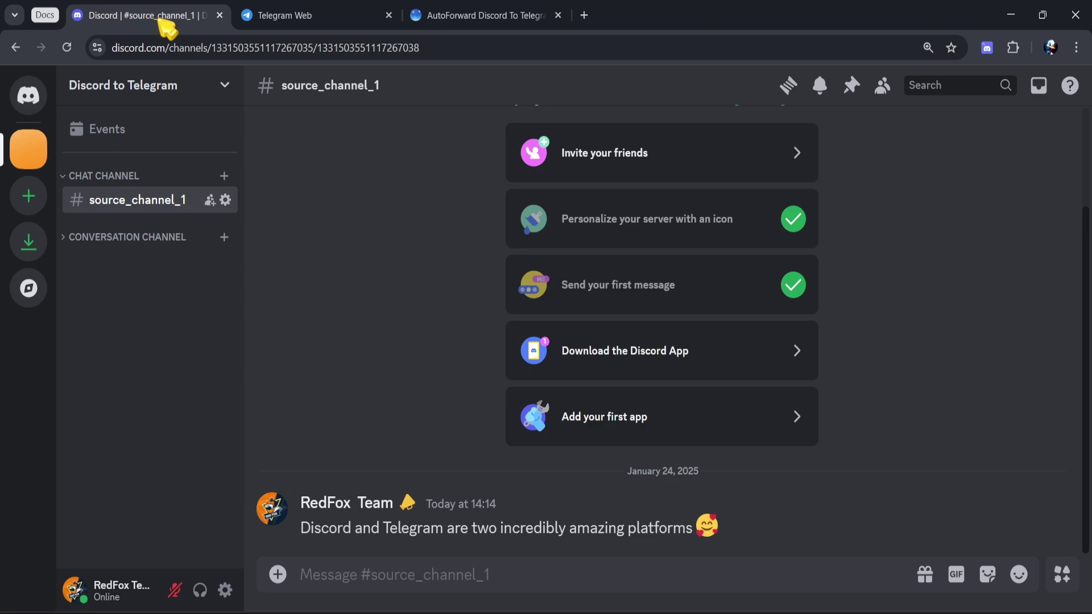
{"action": "left_click_drag", "start_coordinate": [316, 48], "coordinate": [448, 50]}
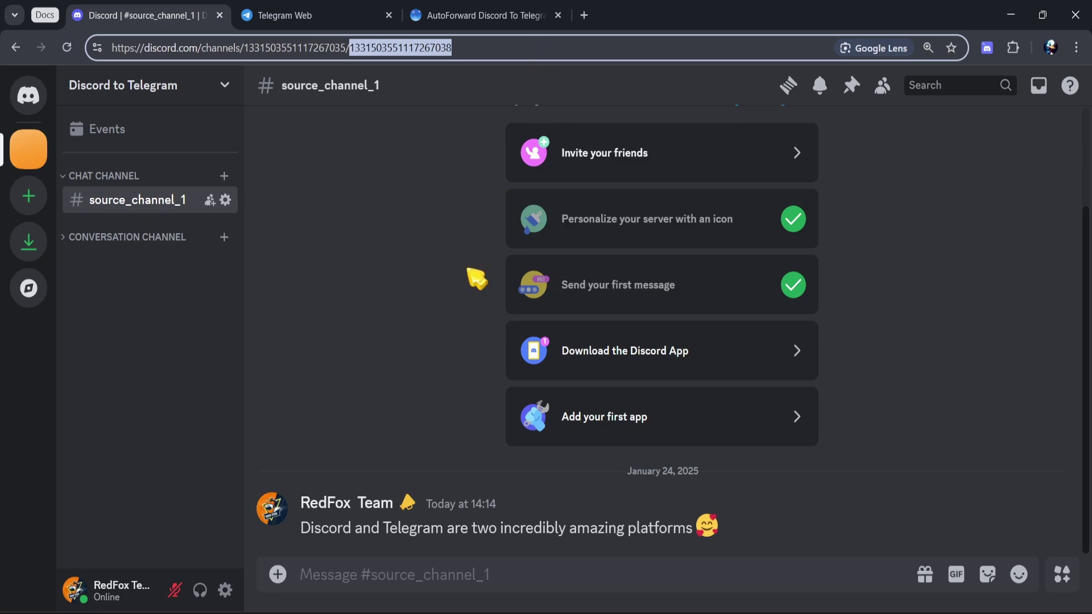
{"action": "left_click", "coordinate": [358, 574]}
{"action": "type", "text": "/g"}
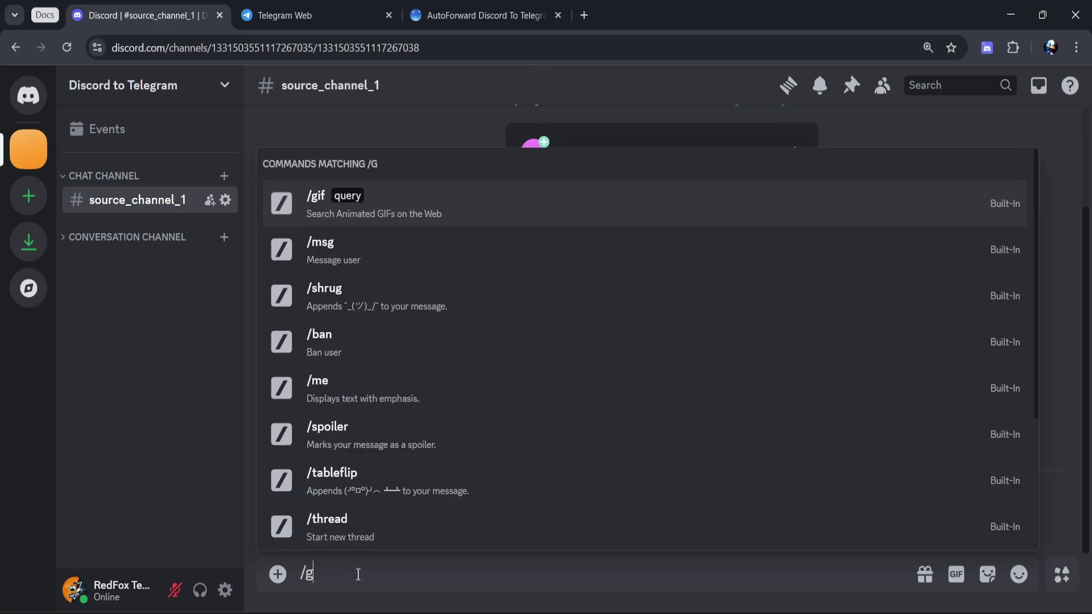
{"action": "type", "text": "etid"}
{"action": "key", "text": "Return"}
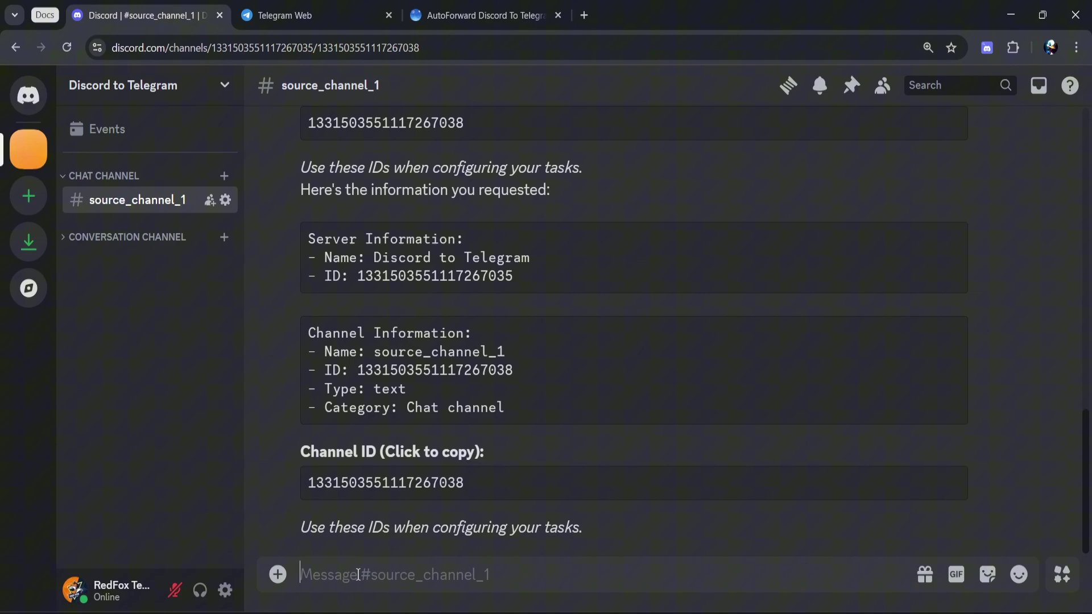
{"action": "mouse_move", "coordinate": [545, 483]}
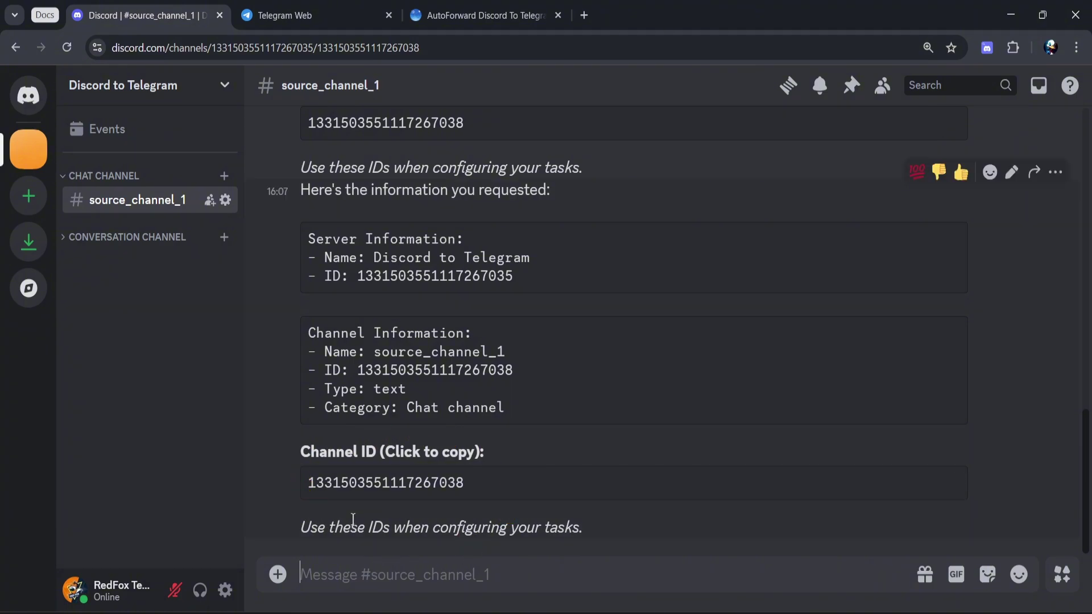
{"action": "left_click", "coordinate": [958, 481]}
{"action": "left_click", "coordinate": [492, 17]}
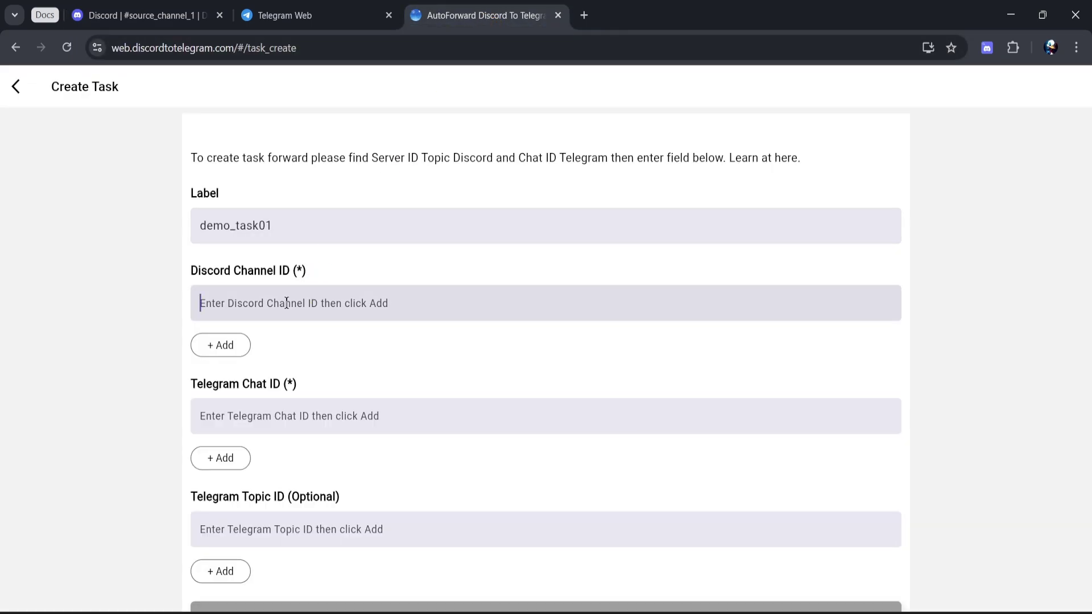
{"action": "key", "text": "ctrl+v"}
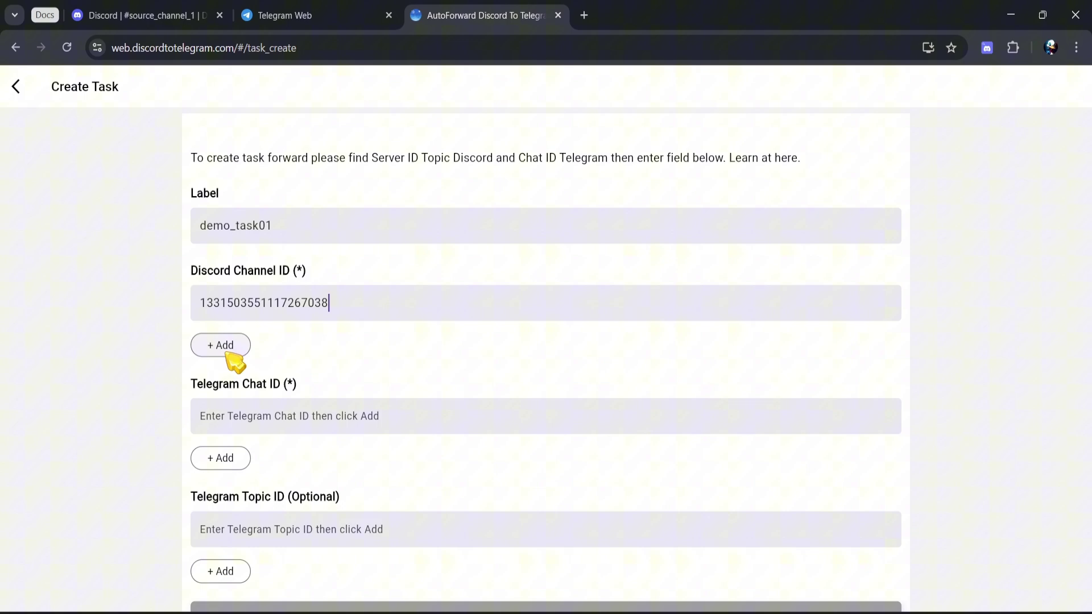
{"action": "left_click", "coordinate": [229, 349]}
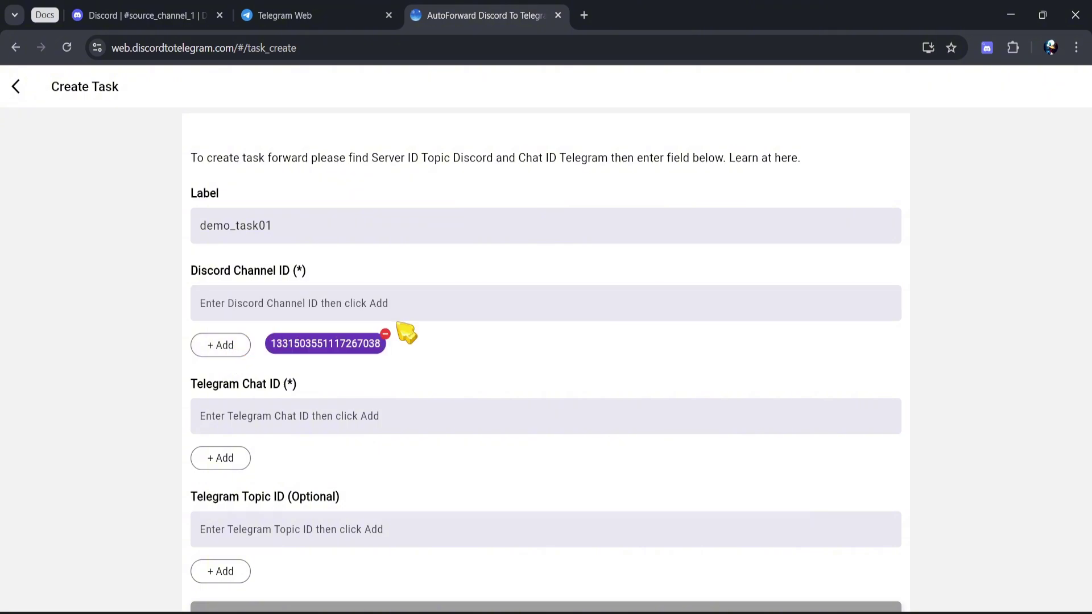
{"action": "left_click", "coordinate": [312, 407]}
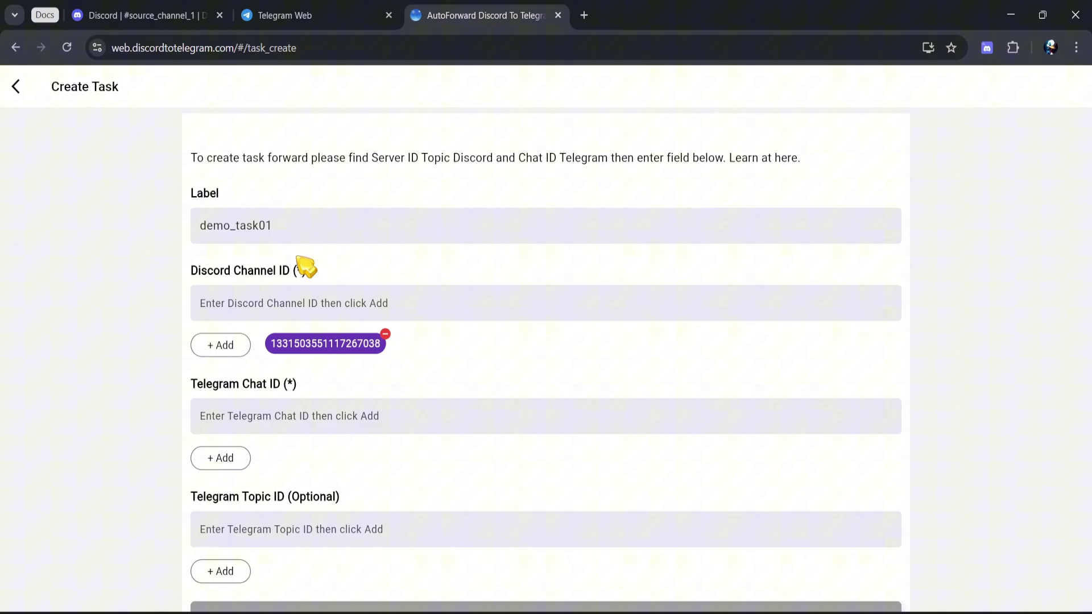
{"action": "left_click", "coordinate": [309, 21]}
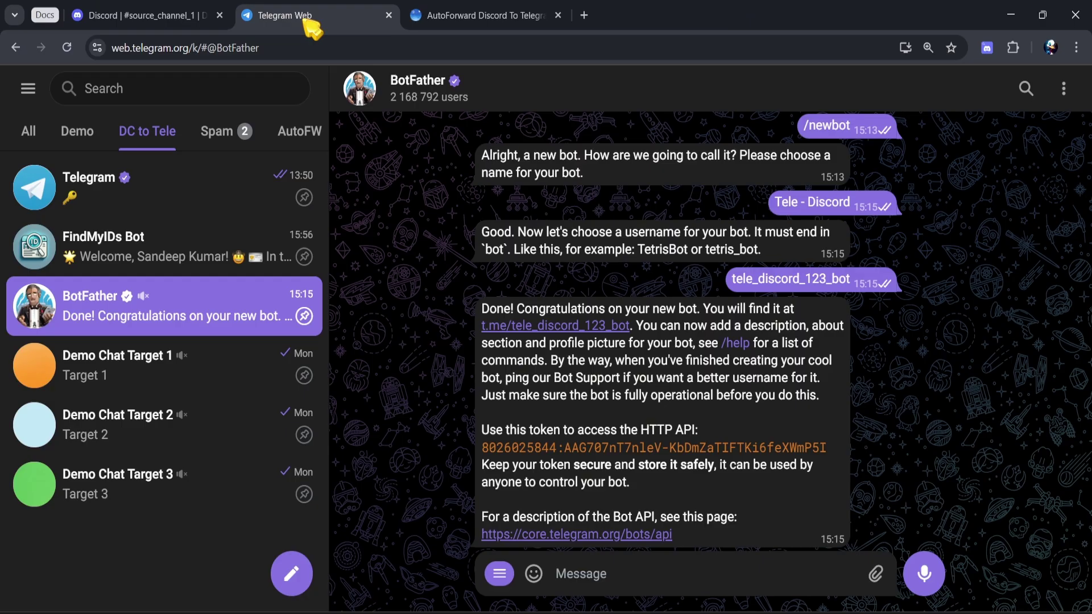
{"action": "left_click", "coordinate": [205, 371]}
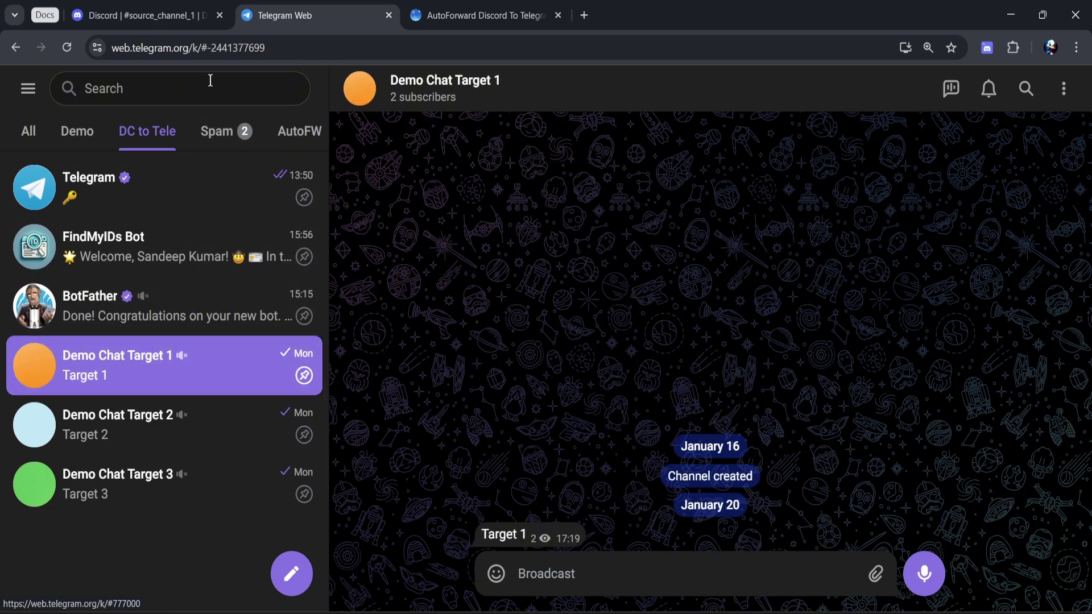
{"action": "left_click_drag", "start_coordinate": [240, 49], "coordinate": [323, 47]}
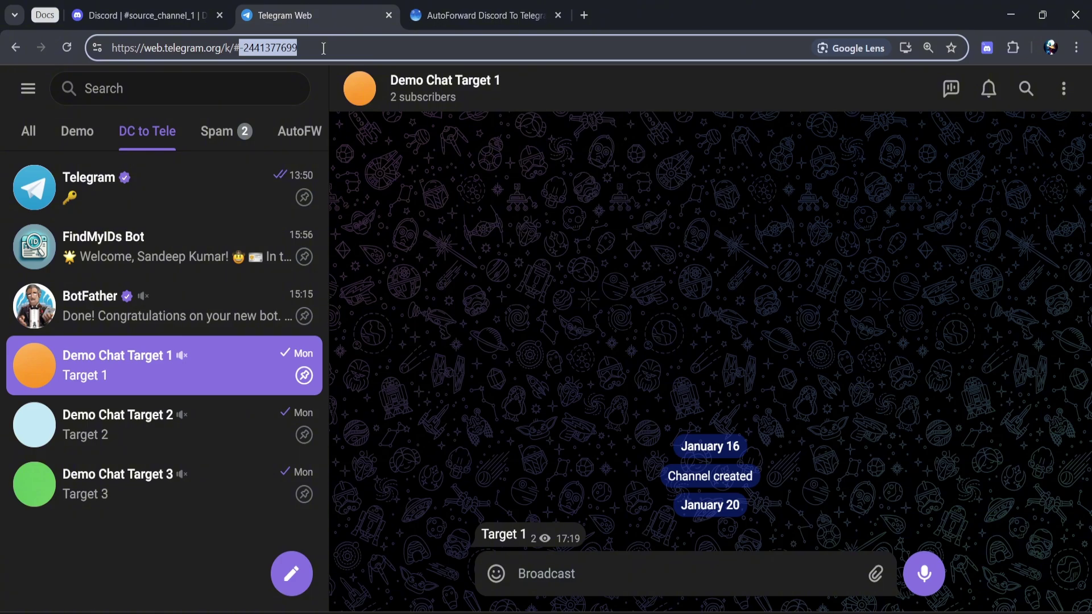
{"action": "left_click", "coordinate": [189, 252]}
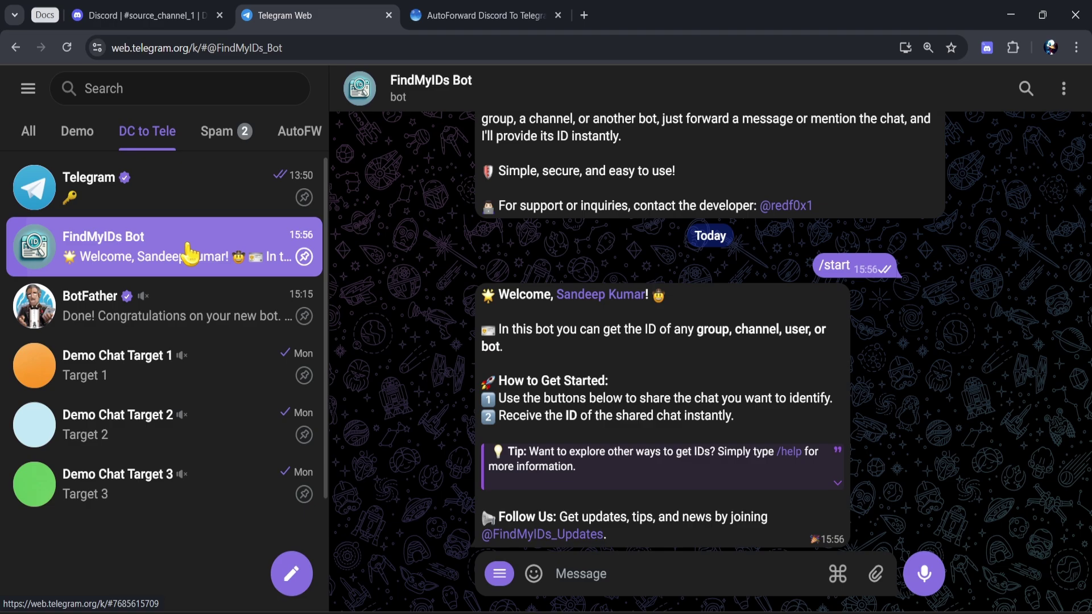
{"action": "left_click", "coordinate": [838, 573]}
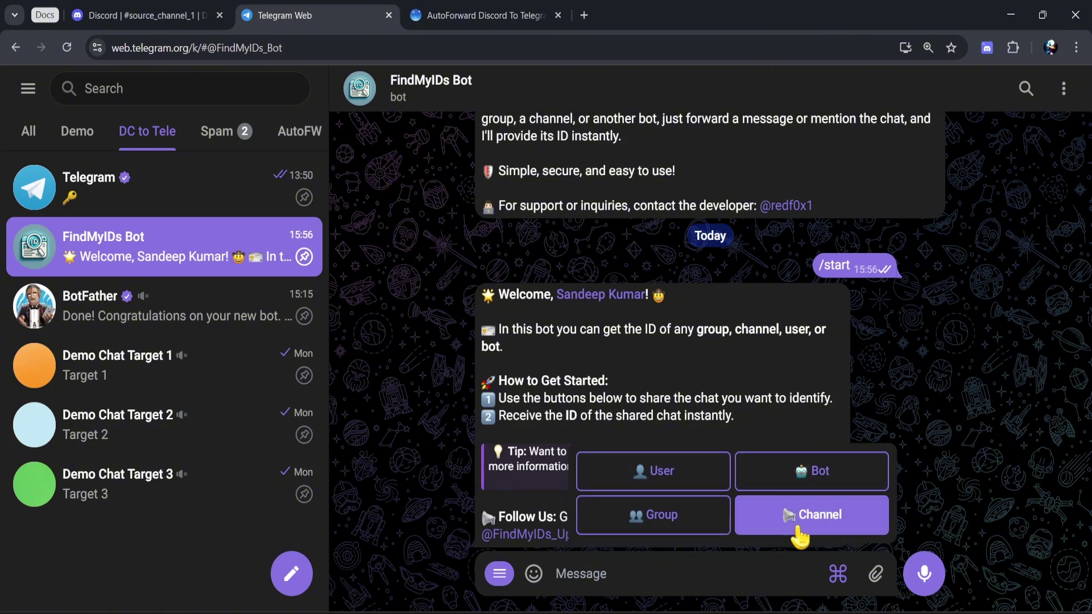
{"action": "left_click", "coordinate": [819, 521]}
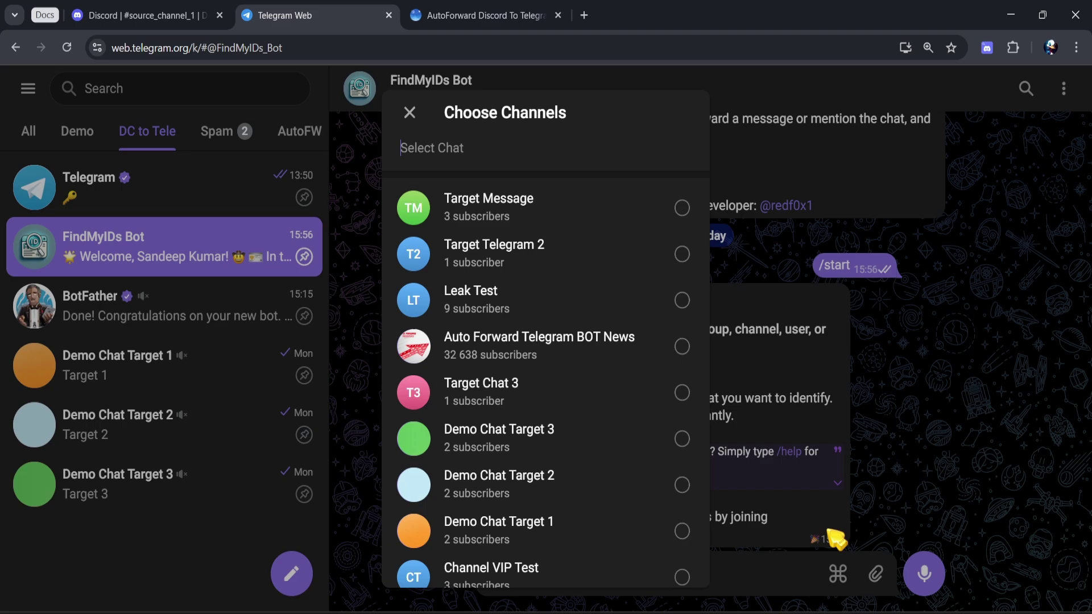
{"action": "left_click", "coordinate": [675, 535]}
{"action": "left_click", "coordinate": [674, 550]}
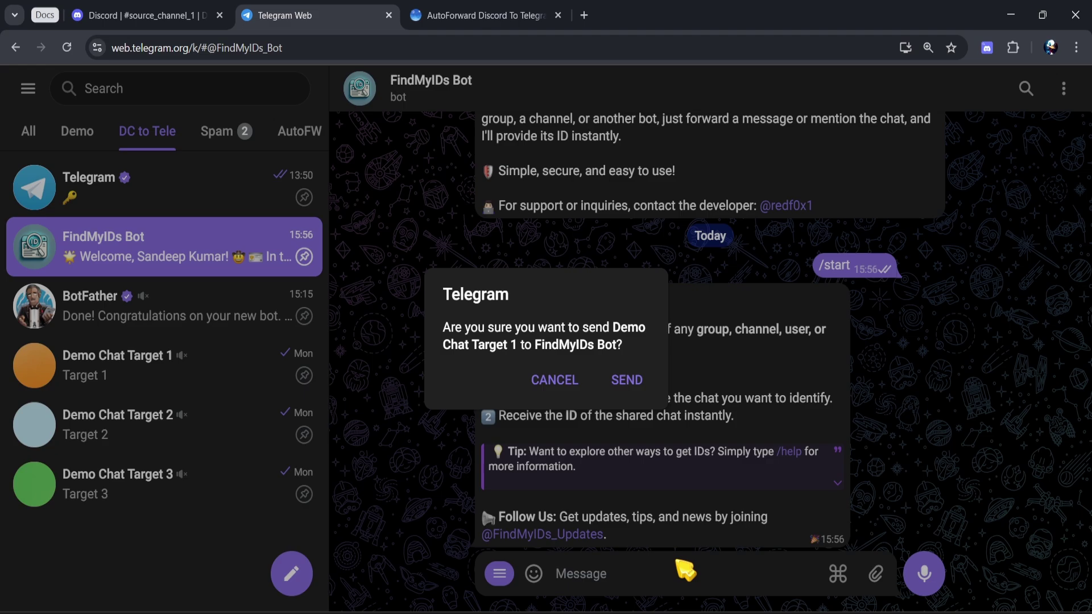
{"action": "left_click", "coordinate": [627, 380]}
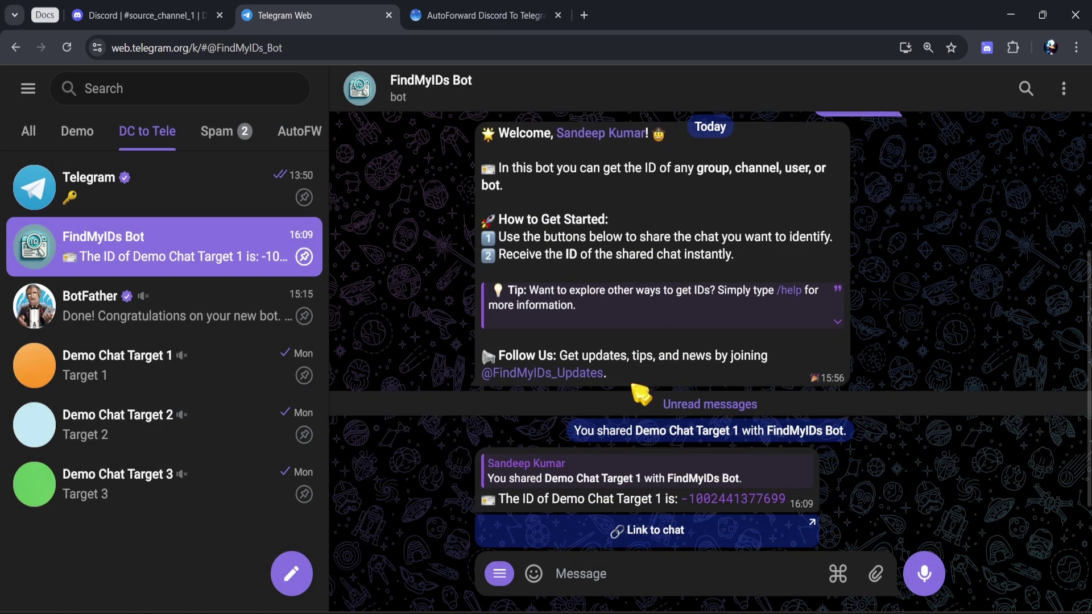
{"action": "left_click", "coordinate": [721, 502]}
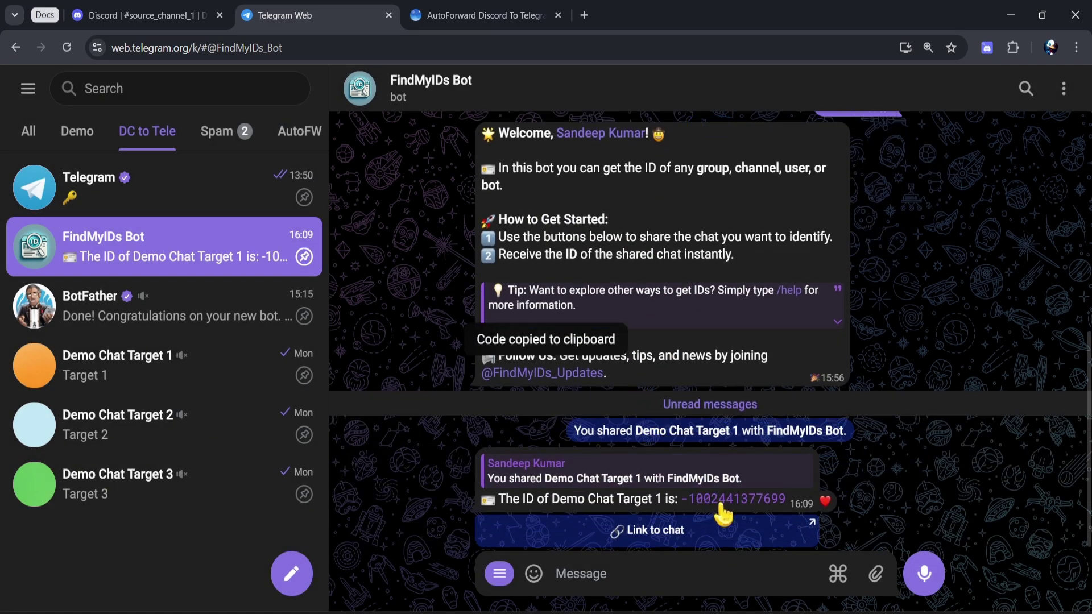
{"action": "left_click", "coordinate": [489, 19]}
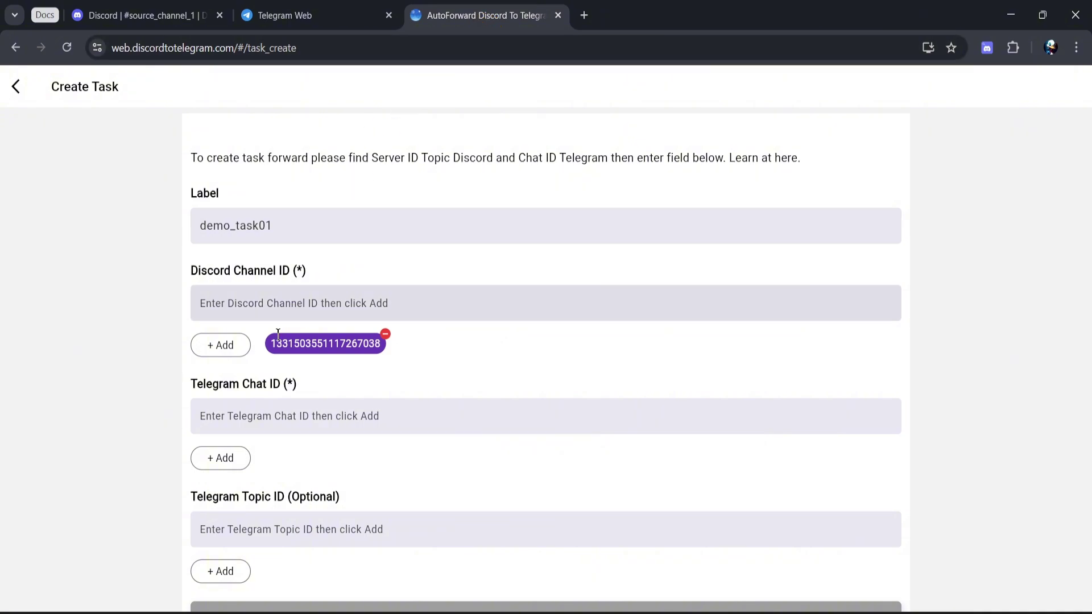
{"action": "key", "text": "ctrl+v"}
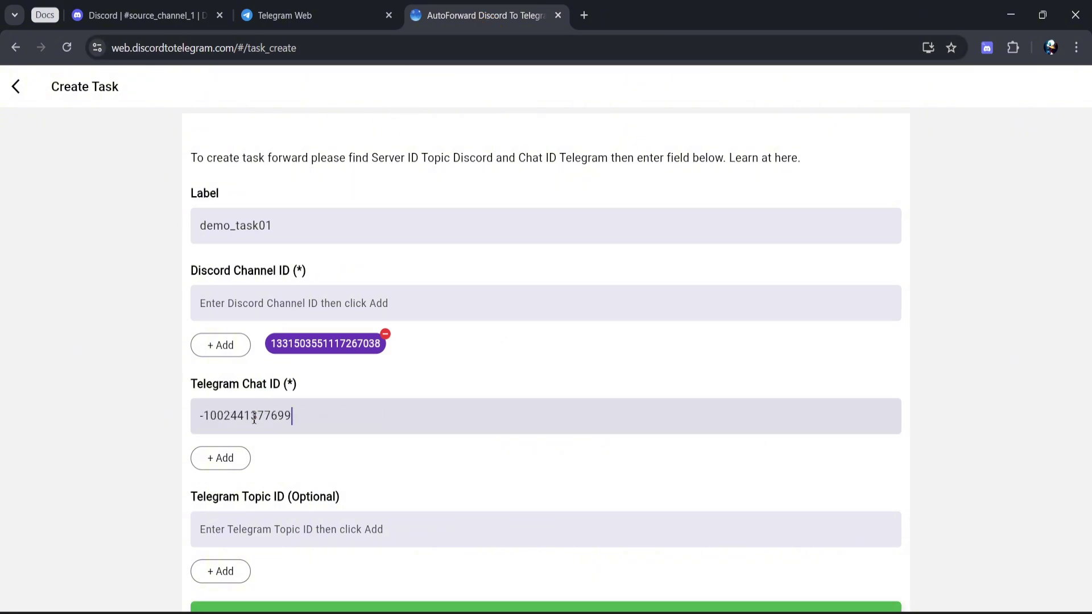
{"action": "left_click", "coordinate": [227, 459]}
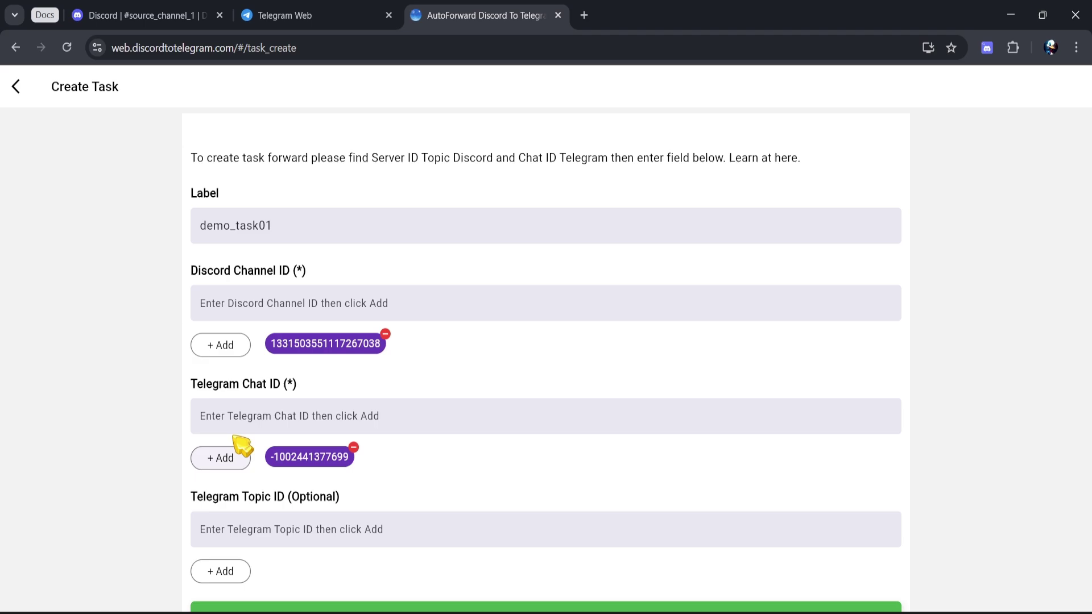
{"action": "left_click", "coordinate": [290, 16]}
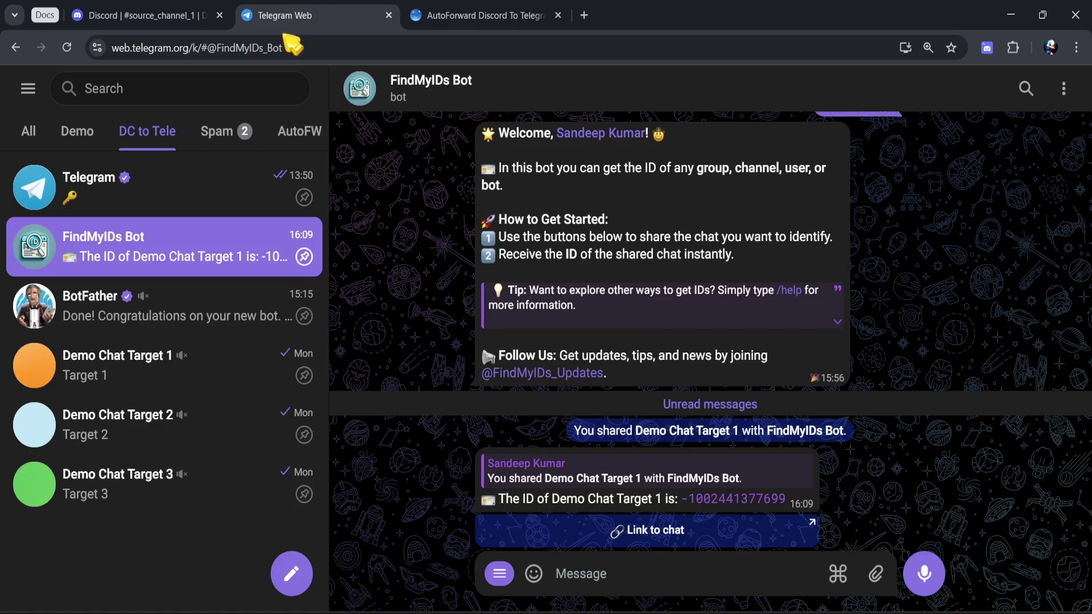
{"action": "left_click", "coordinate": [837, 573]}
{"action": "left_click", "coordinate": [835, 525]}
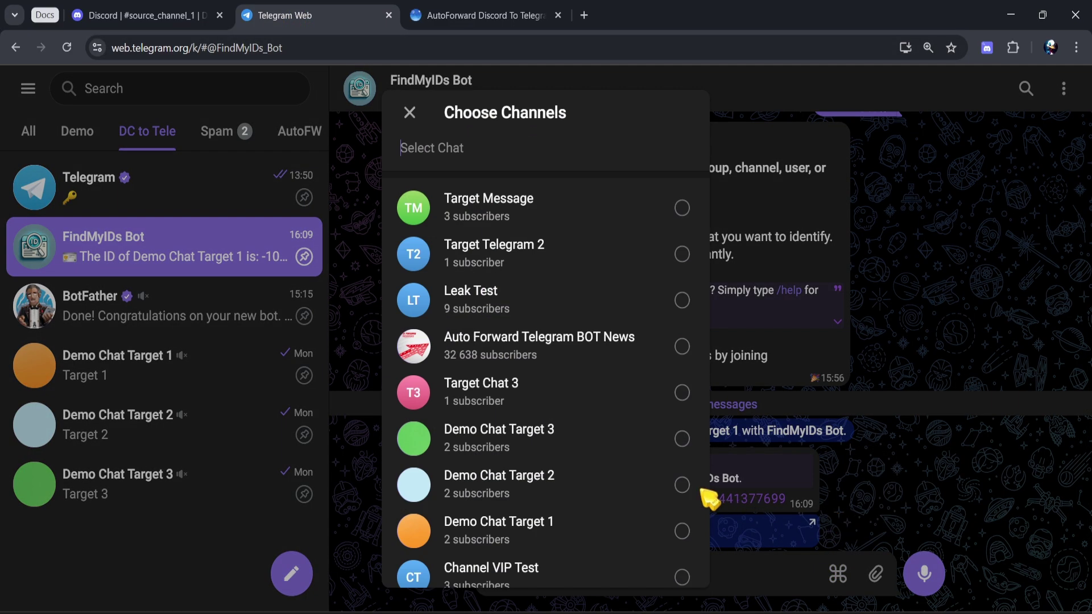
{"action": "left_click", "coordinate": [707, 492]}
{"action": "left_click", "coordinate": [680, 553]}
{"action": "left_click", "coordinate": [631, 383]}
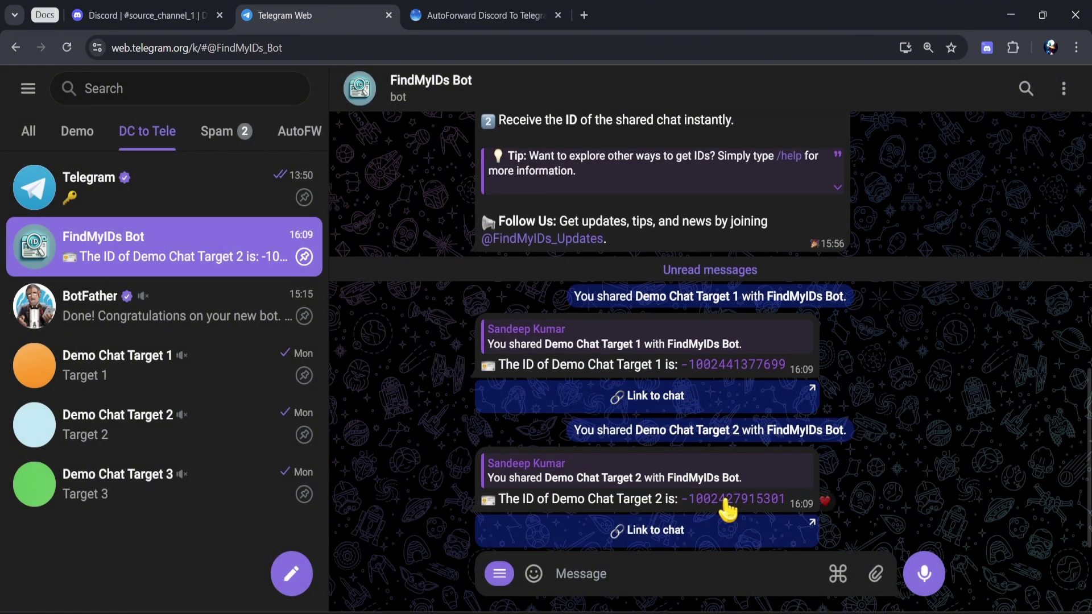
{"action": "left_click", "coordinate": [726, 506]}
{"action": "left_click", "coordinate": [494, 15]}
{"action": "left_click", "coordinate": [274, 423]}
{"action": "key", "text": "ctrl+v"}
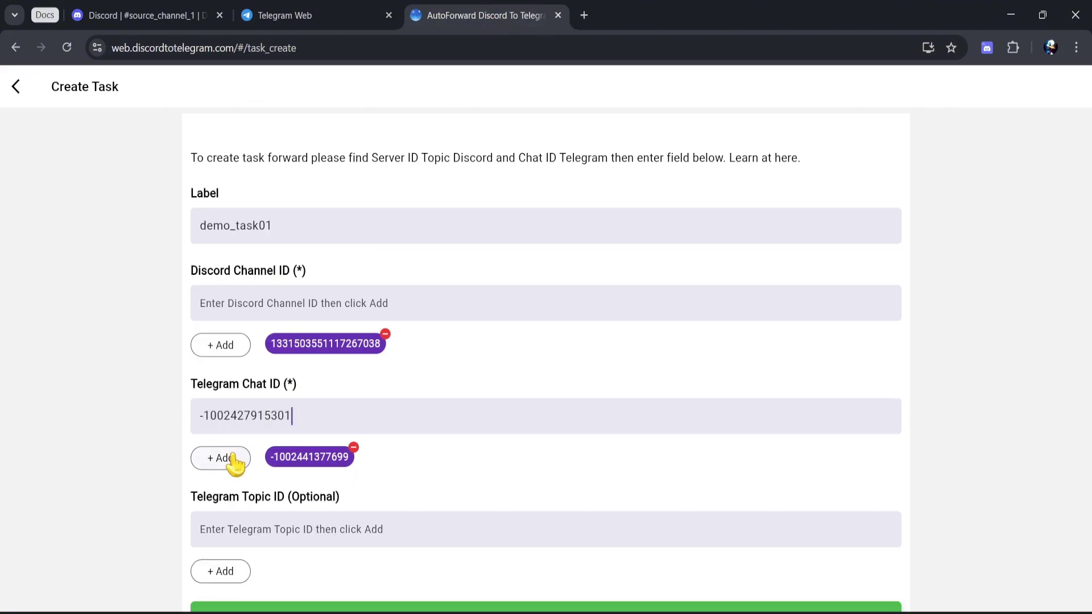
{"action": "left_click", "coordinate": [220, 458]}
{"action": "left_click", "coordinate": [307, 16]}
{"action": "left_click", "coordinate": [837, 574]}
{"action": "left_click", "coordinate": [836, 525]}
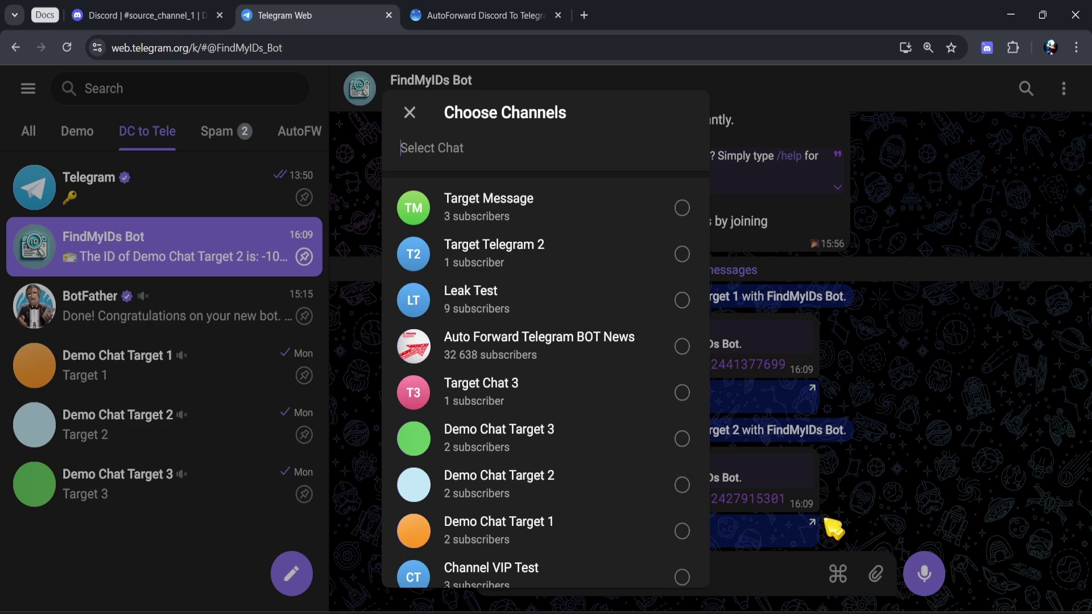
{"action": "left_click", "coordinate": [681, 438]}
{"action": "left_click", "coordinate": [682, 484]}
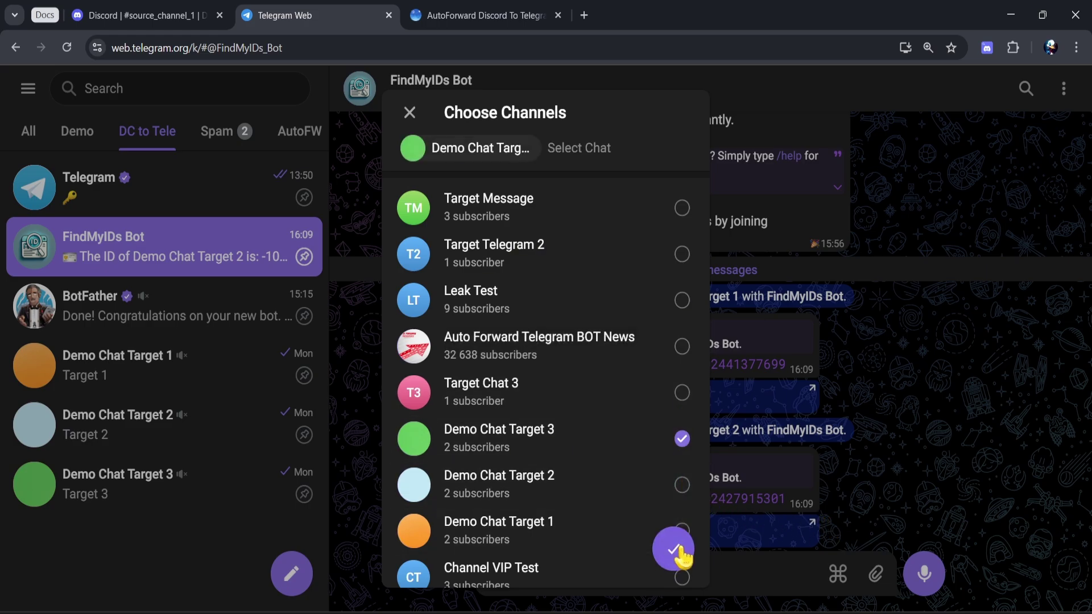
{"action": "left_click", "coordinate": [675, 550]}
{"action": "left_click", "coordinate": [632, 388]}
{"action": "left_click", "coordinate": [760, 499]}
{"action": "left_click", "coordinate": [478, 15]}
{"action": "left_click", "coordinate": [256, 417]}
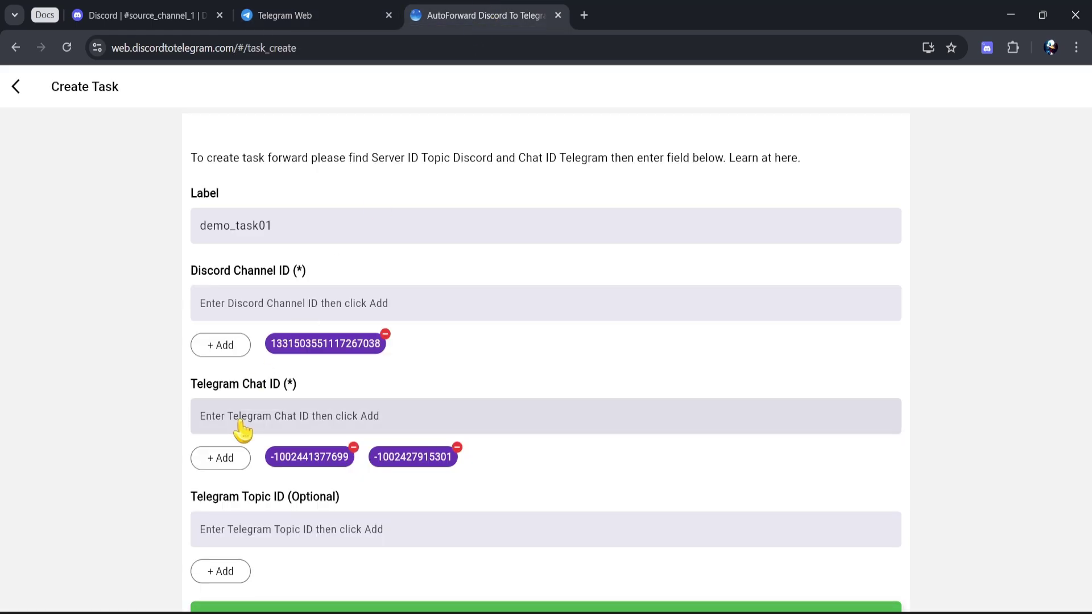
{"action": "key", "text": "ctrl+v"}
{"action": "left_click", "coordinate": [220, 457]}
{"action": "scroll", "coordinate": [168, 494], "scroll_direction": "down", "scroll_amount": 1}
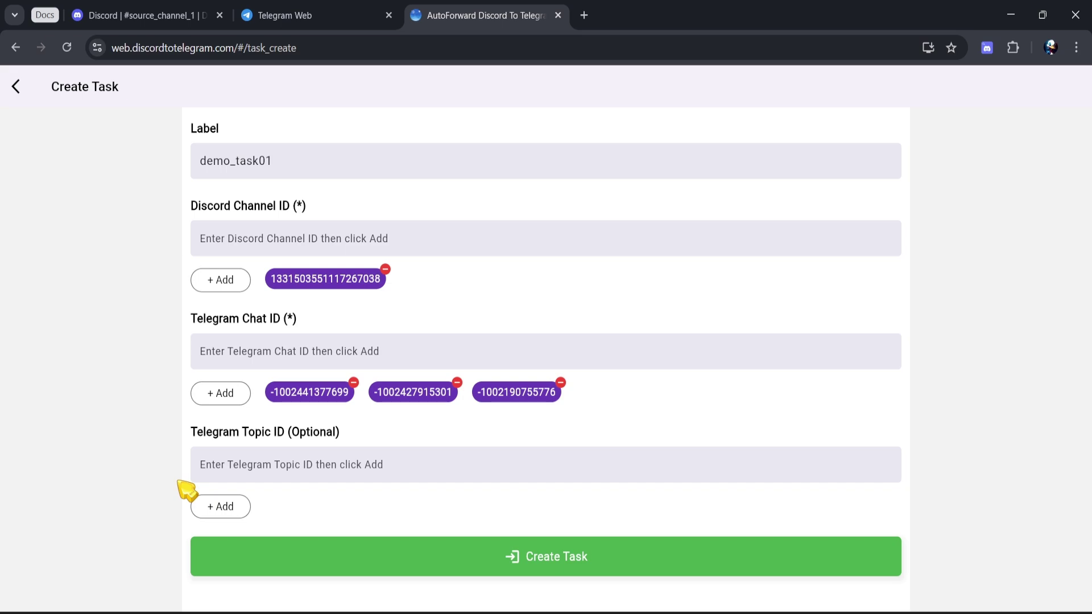
{"action": "left_click", "coordinate": [552, 574]}
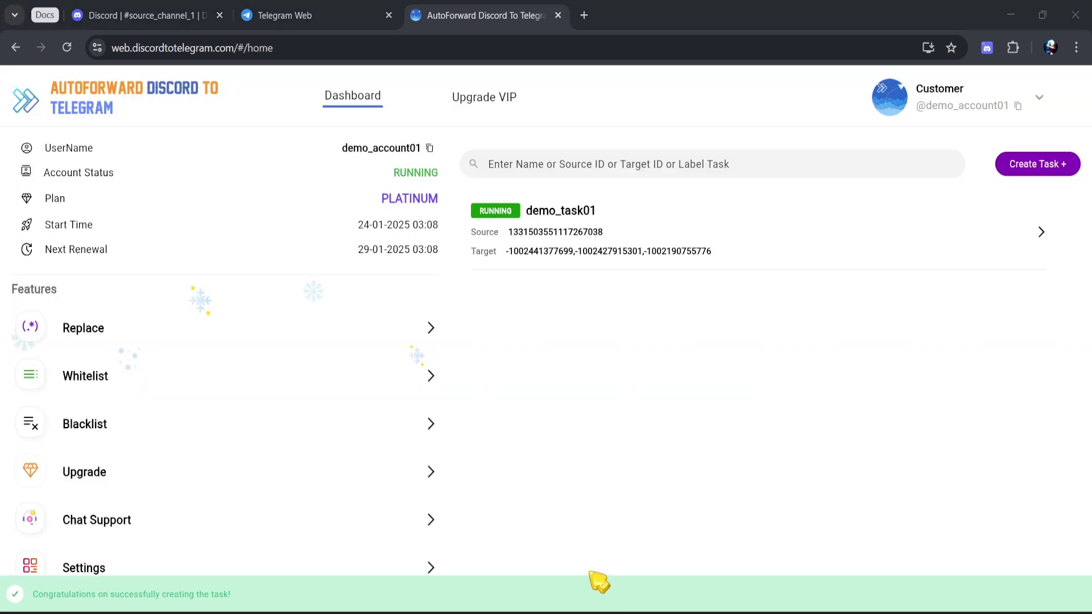
Post "This message is from Discord" in #source_channel_1
{"action": "left_click", "coordinate": [150, 17]}
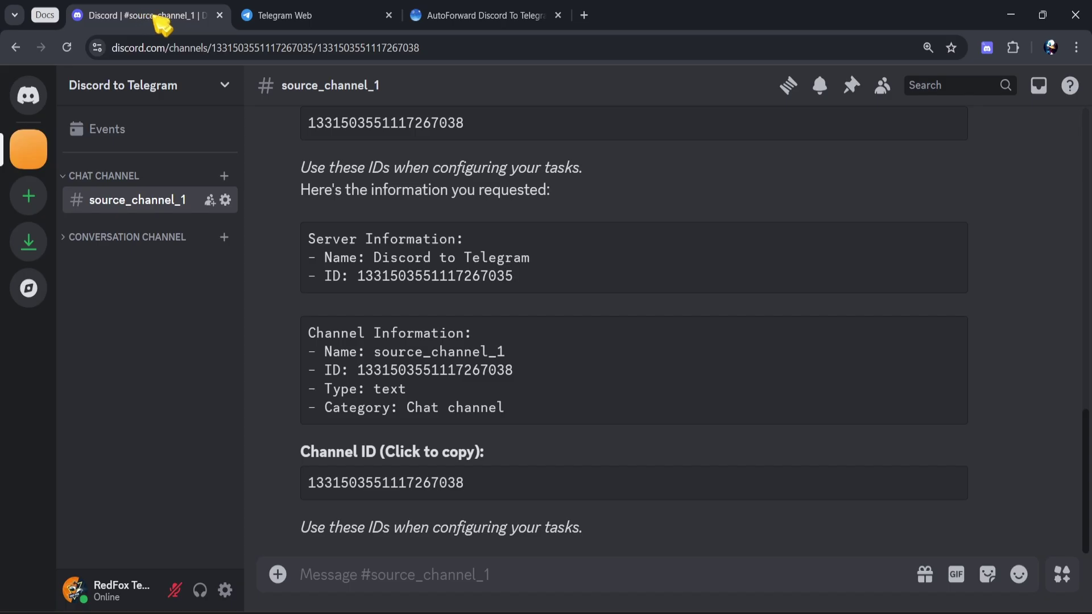
{"action": "left_click", "coordinate": [290, 16]}
{"action": "left_click", "coordinate": [183, 15]}
{"action": "type", "text": "This message"}
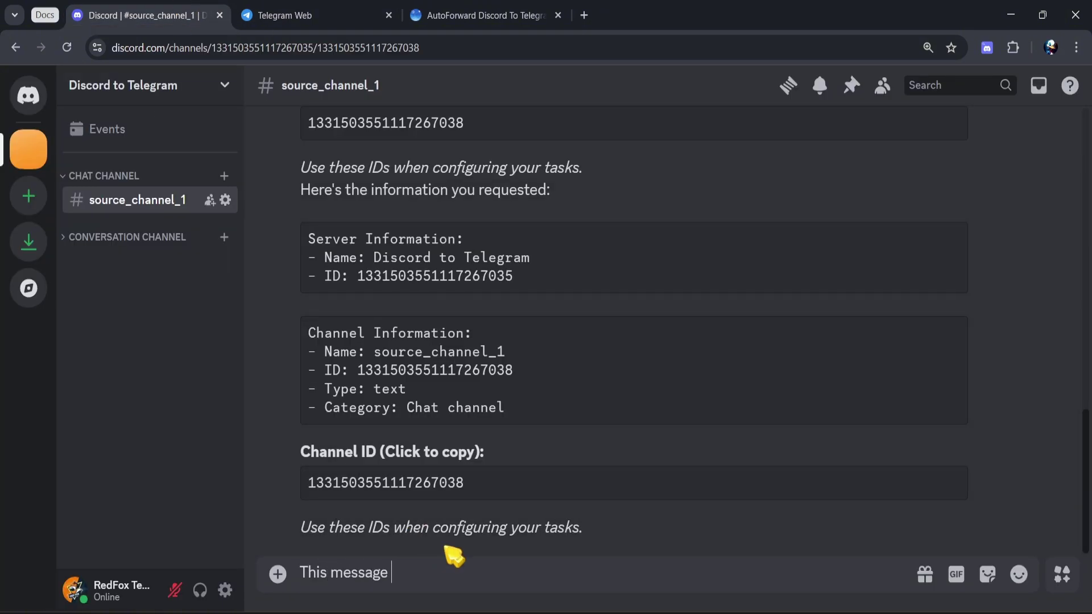
{"action": "type", "text": "iscord"}
{"action": "key", "text": "Return"}
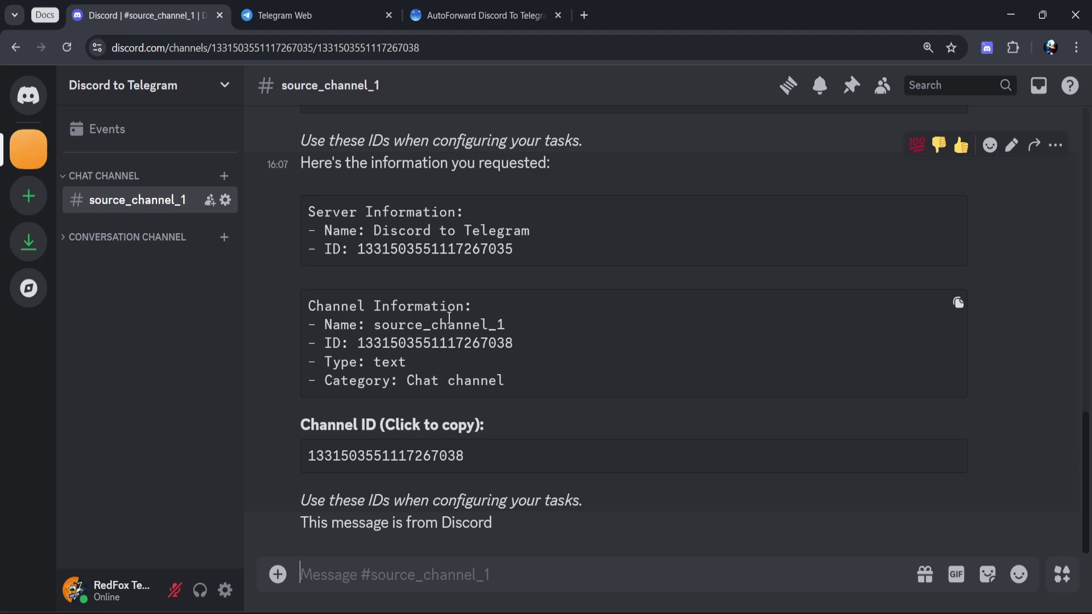
Check Demo Chat Target 1, 2 and 3 in Telegram Web for the forwarded message
{"action": "left_click", "coordinate": [309, 17]}
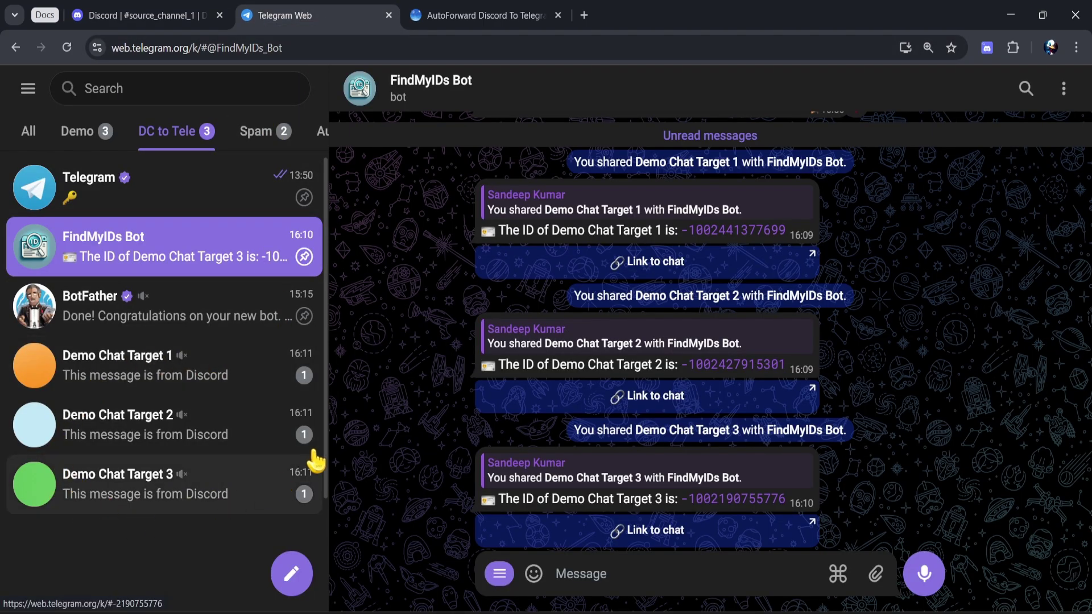
{"action": "left_click", "coordinate": [260, 375]}
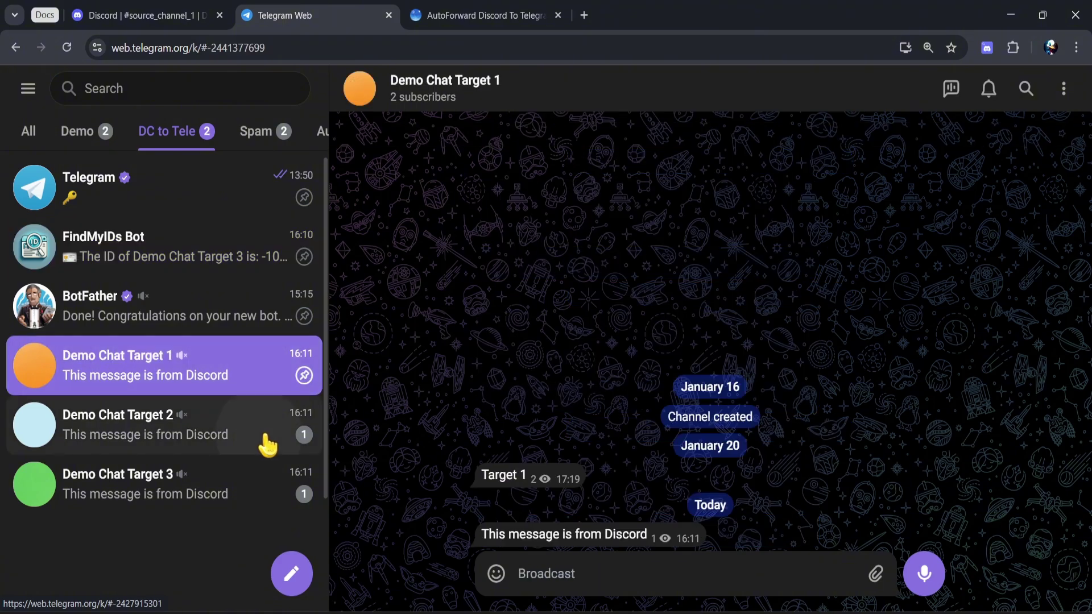
{"action": "left_click", "coordinate": [265, 439]}
{"action": "left_click", "coordinate": [257, 502]}
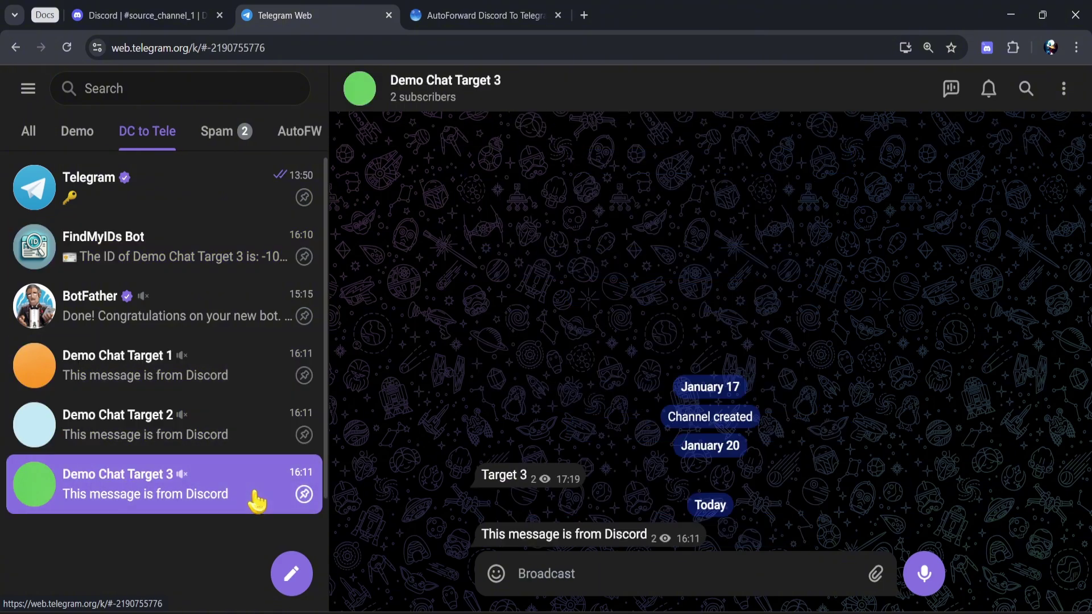
Copy the word 'Discord' and post messages Discord 1 through Discord 4
{"action": "left_click", "coordinate": [164, 19]}
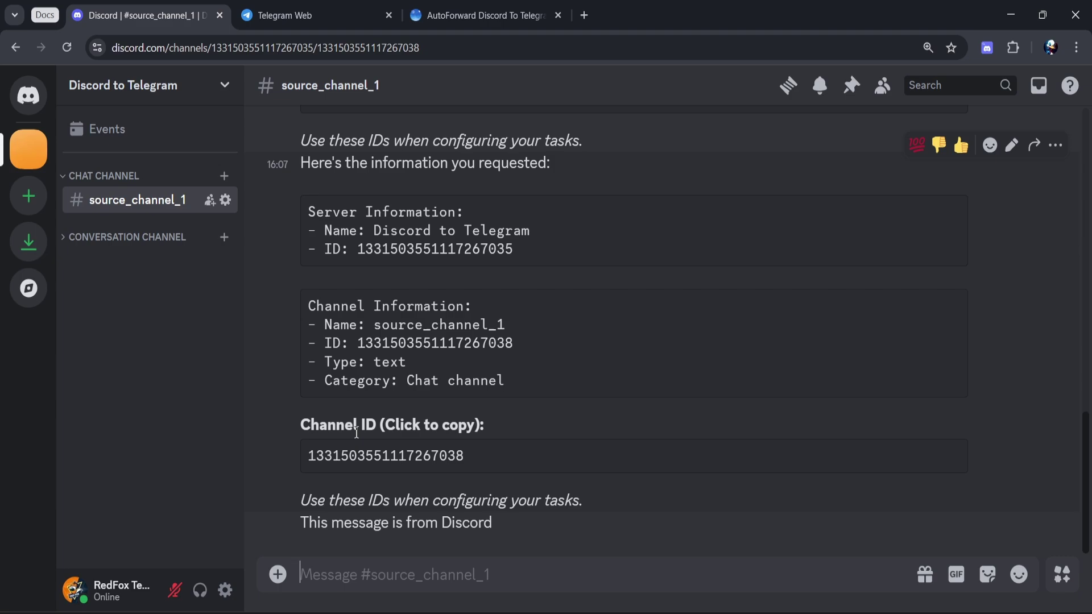
{"action": "double_click", "coordinate": [466, 522]}
{"action": "key", "text": "ctrl+c"}
{"action": "left_click", "coordinate": [415, 573]}
{"action": "key", "text": "ctrl+v"}
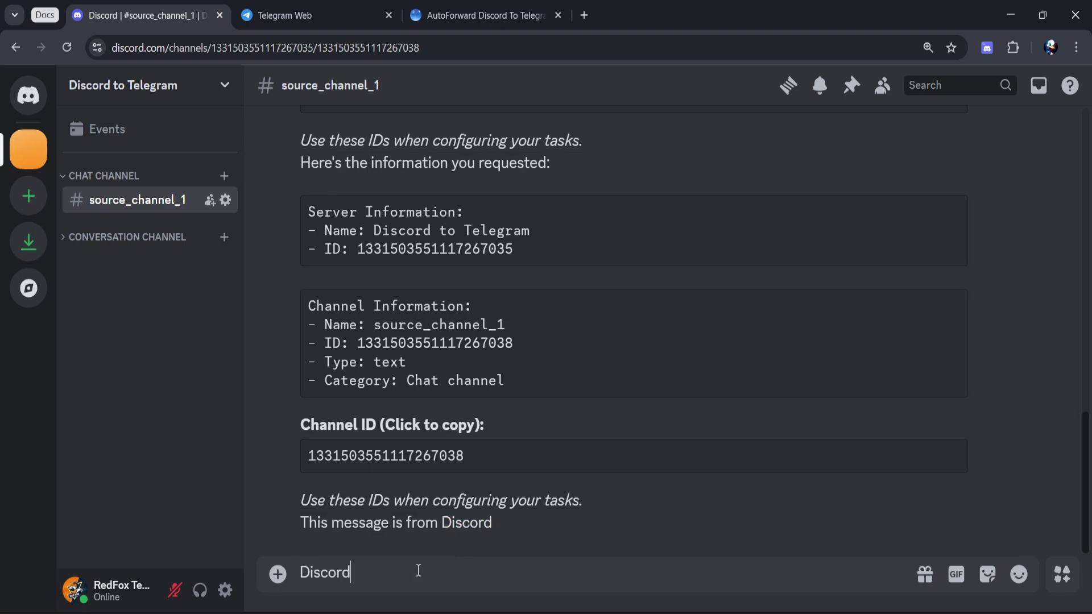
{"action": "key", "text": "Return"}
{"action": "key", "text": "ctrl+v"}
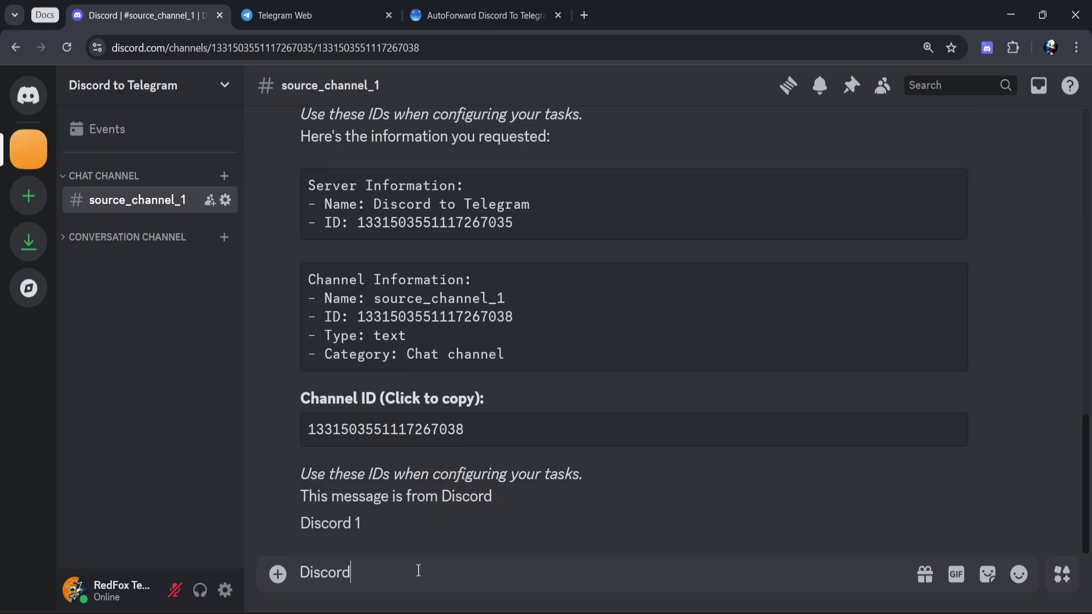
{"action": "key", "text": "Return"}
{"action": "key", "text": "ctrl+v"}
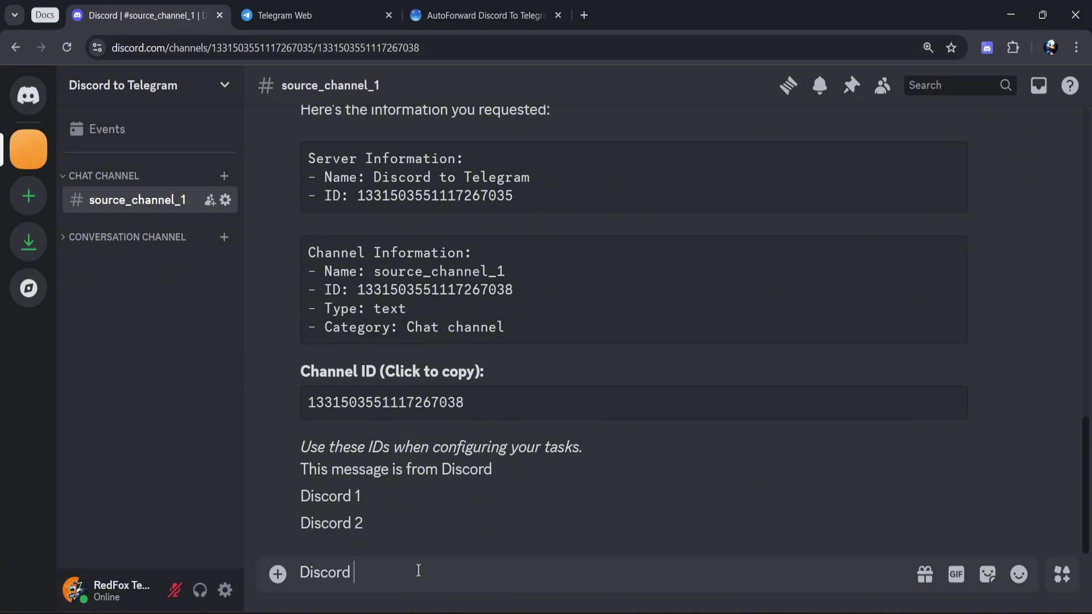
{"action": "type", "text": "3"}
{"action": "key", "text": "Return"}
{"action": "key", "text": "ctrl+v"}
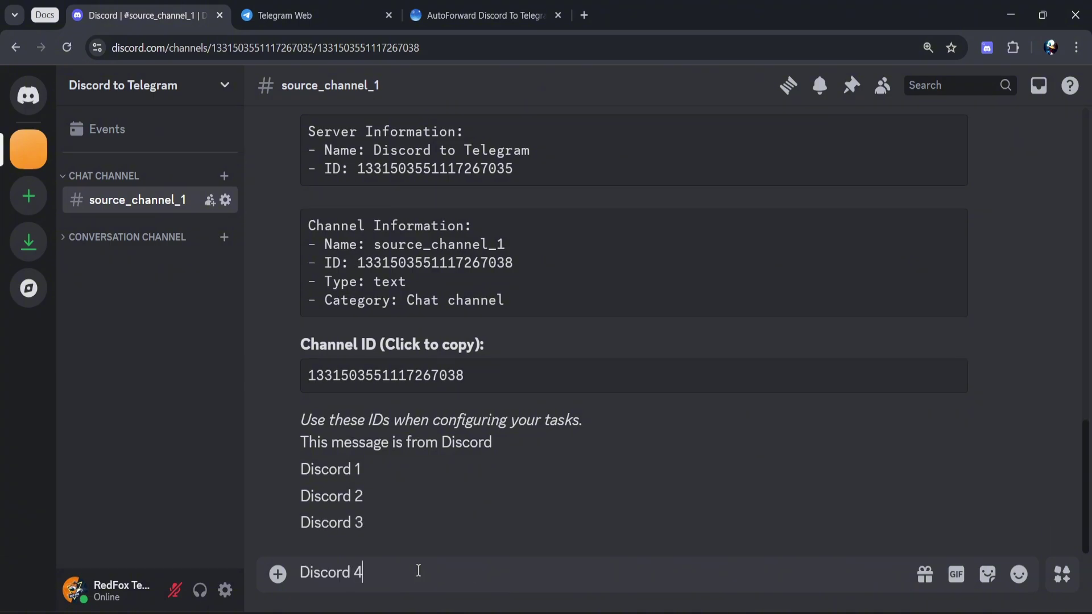
{"action": "key", "text": "Return"}
Post Discord 5 with a smiling-hearts emoji, then return to Telegram's Demo Chat Target 3
{"action": "key", "text": "ctrl+v"}
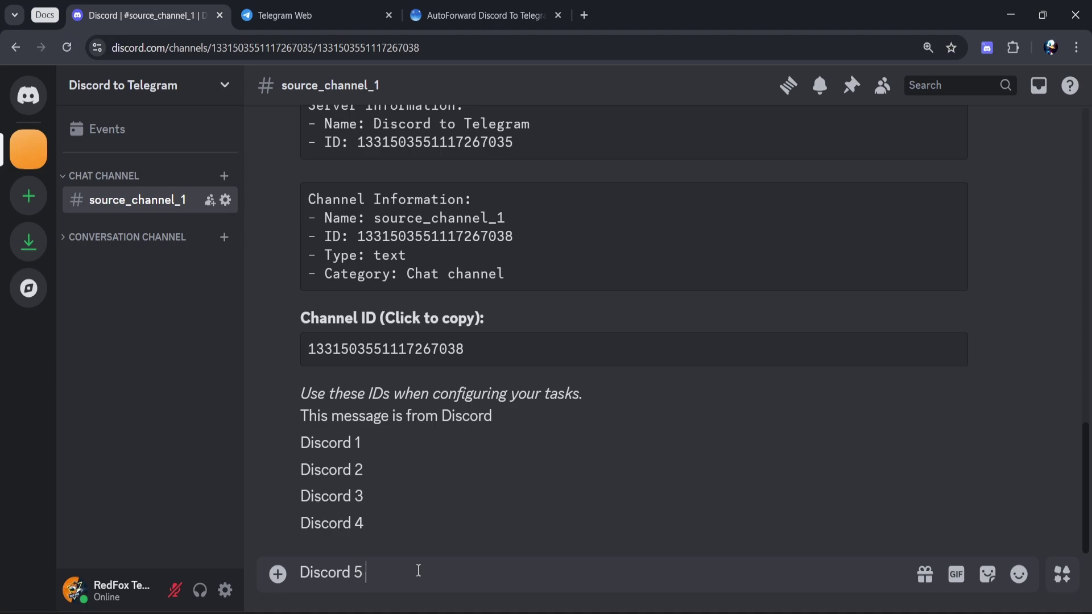
{"action": "key", "text": "super+period"}
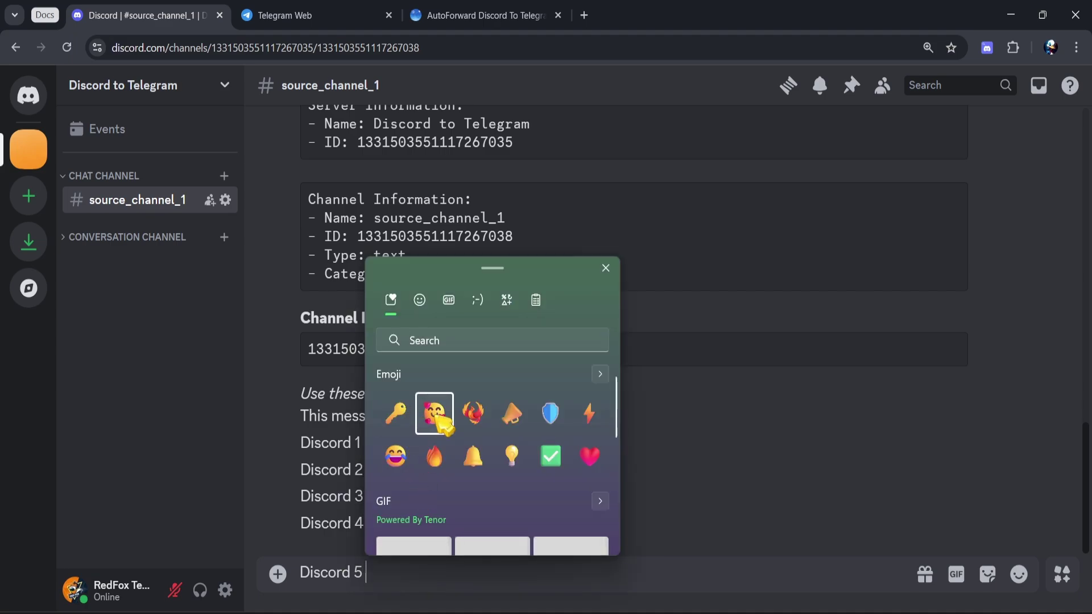
{"action": "left_click", "coordinate": [435, 417]}
{"action": "left_click", "coordinate": [418, 578]}
{"action": "key", "text": "Return"}
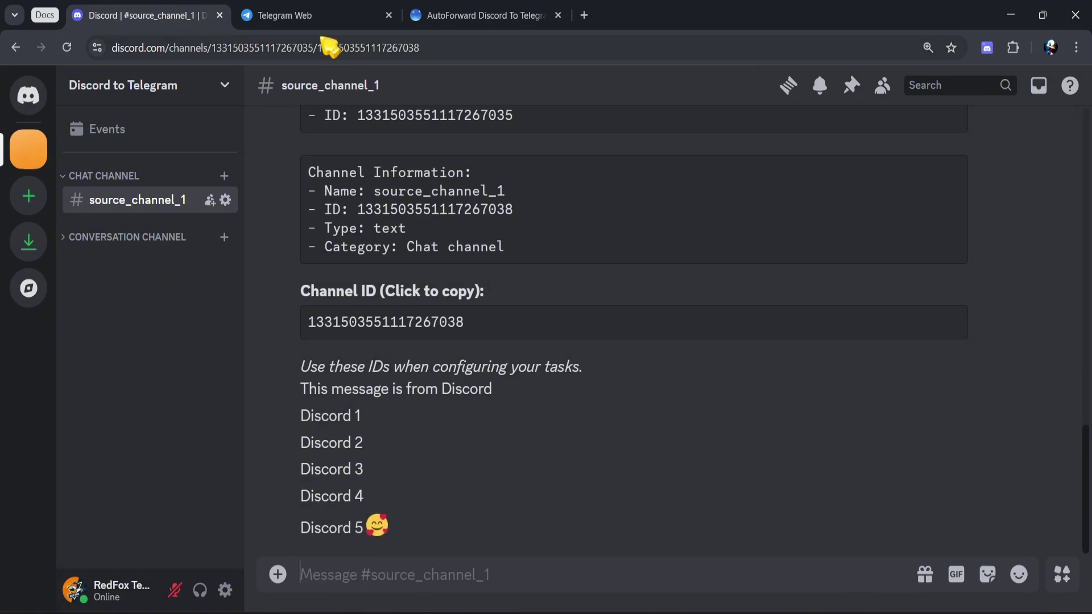
{"action": "left_click", "coordinate": [273, 15]}
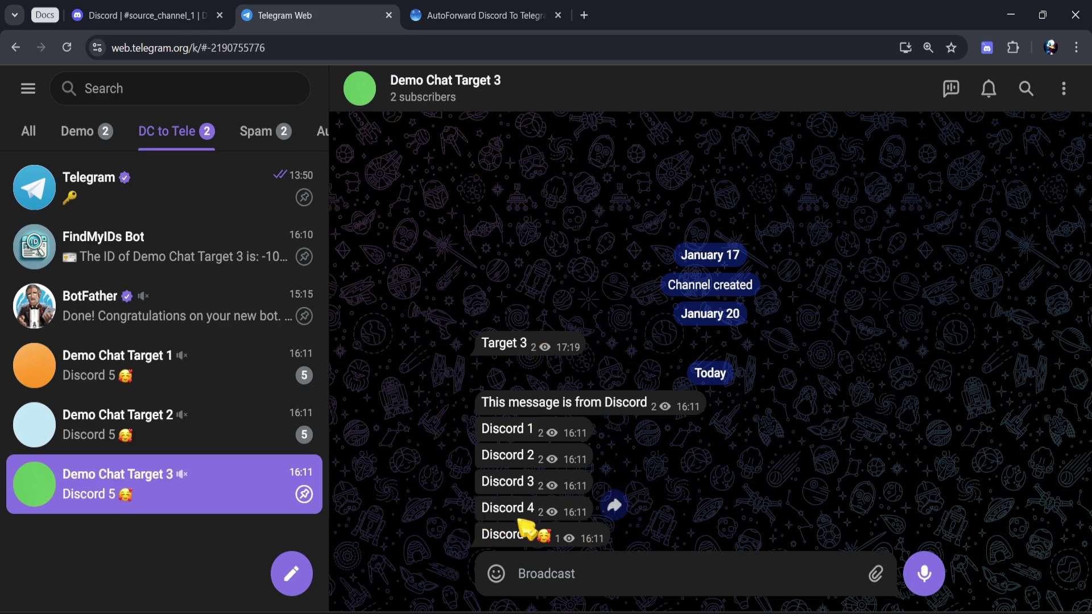
{"action": "mouse_move", "coordinate": [533, 482]}
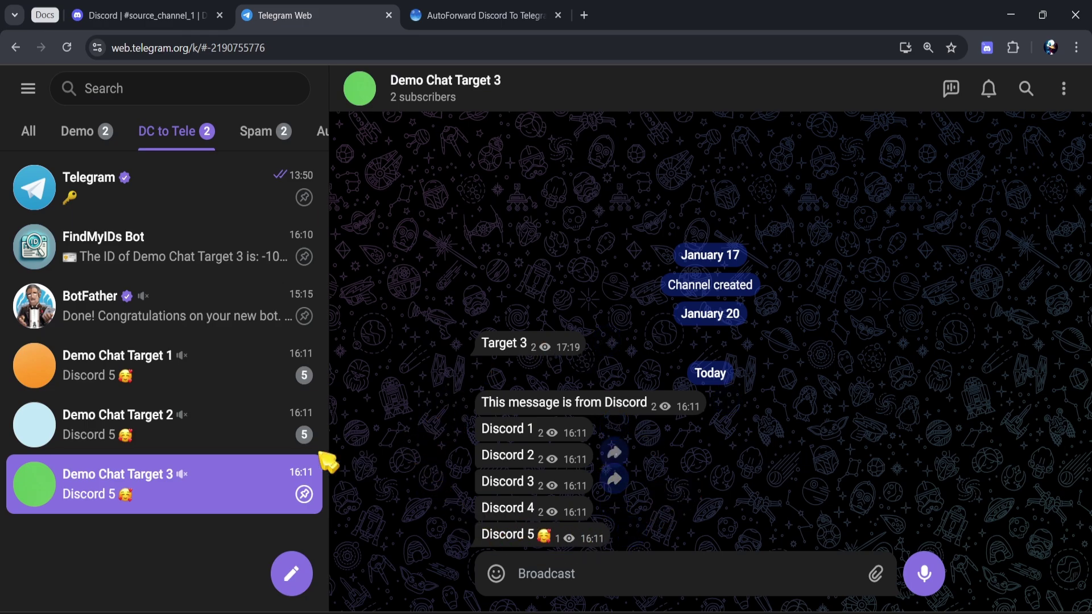
View Demo Chat Target 2, then Demo Chat Target 1, showing Discord 1–5 forwarded
{"action": "left_click", "coordinate": [214, 439]}
{"action": "left_click", "coordinate": [207, 375]}
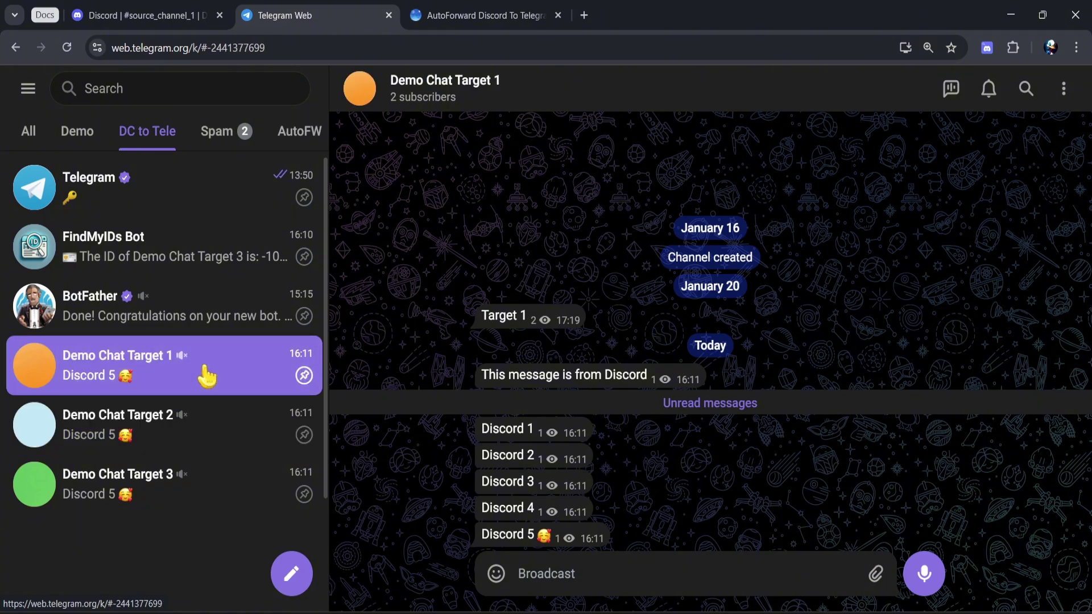